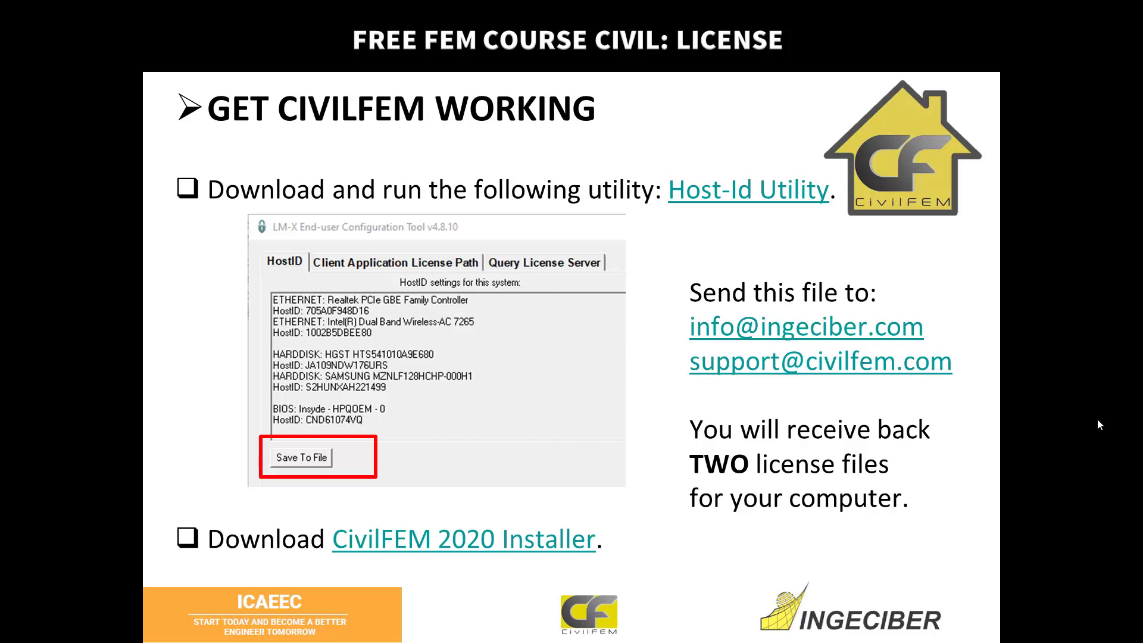
key("Right")
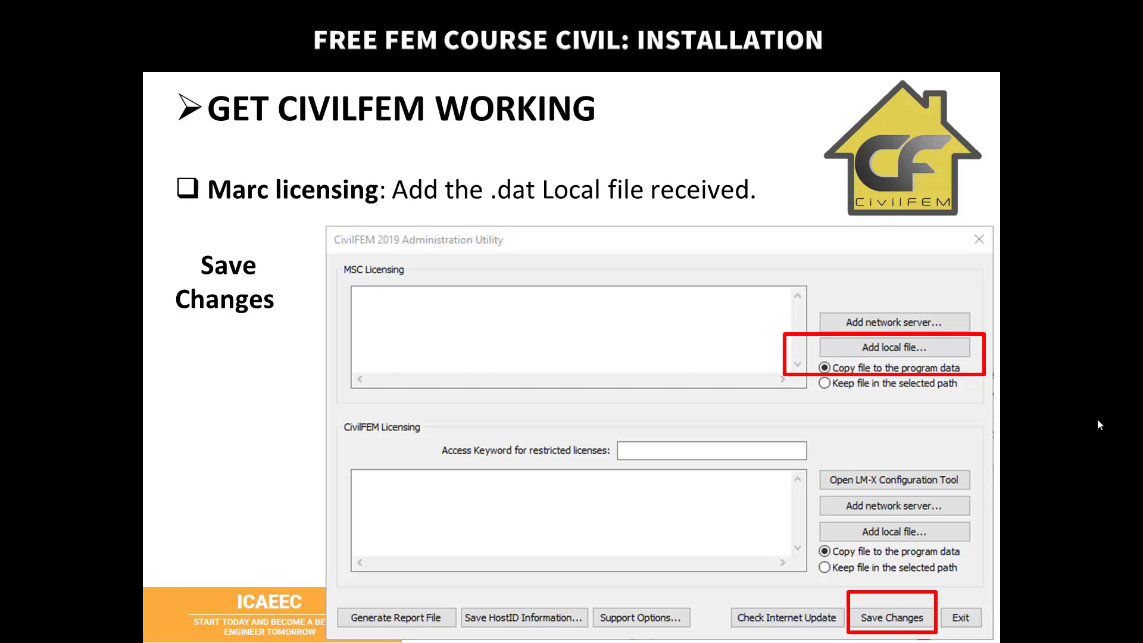
key("Right")
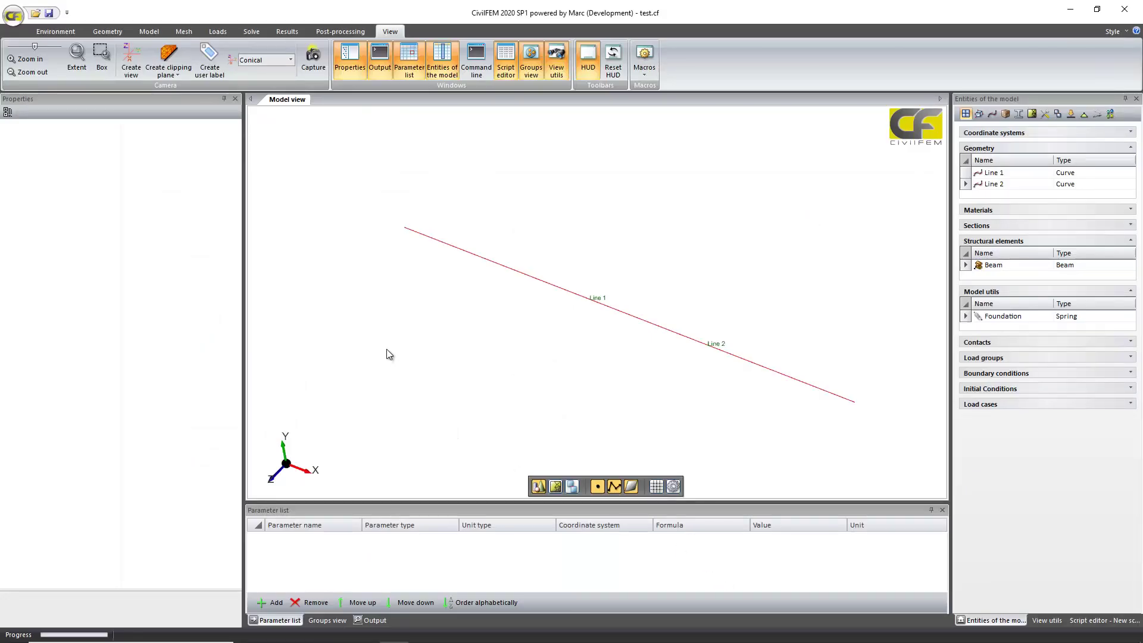
left_click(62, 33)
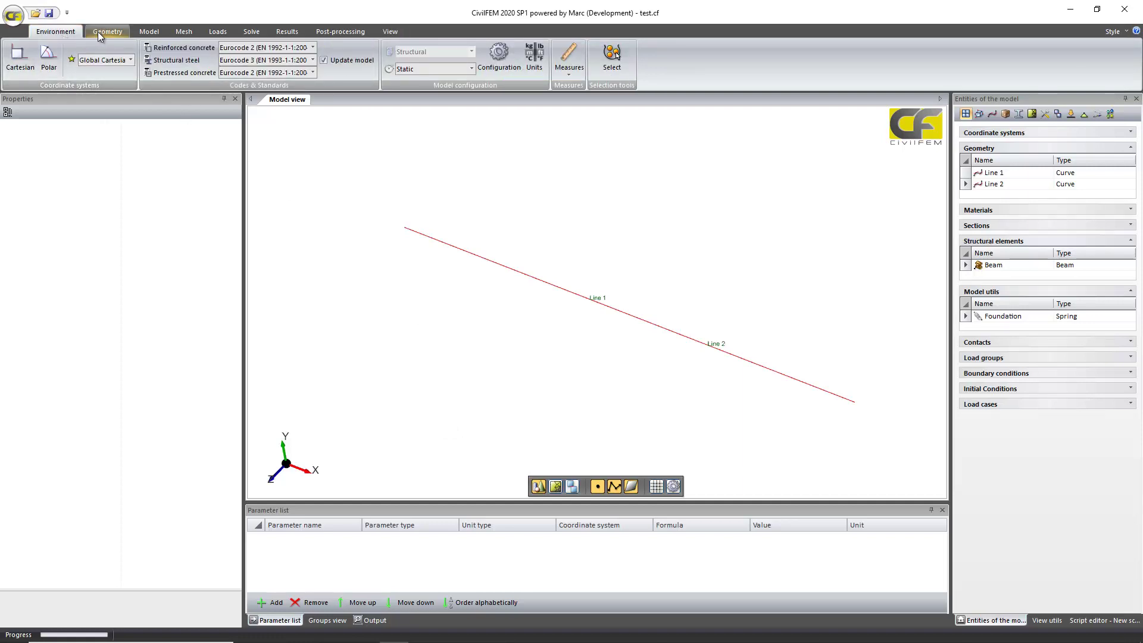
scroll(100, 37, "down", 1)
scroll(154, 37, "down", 2)
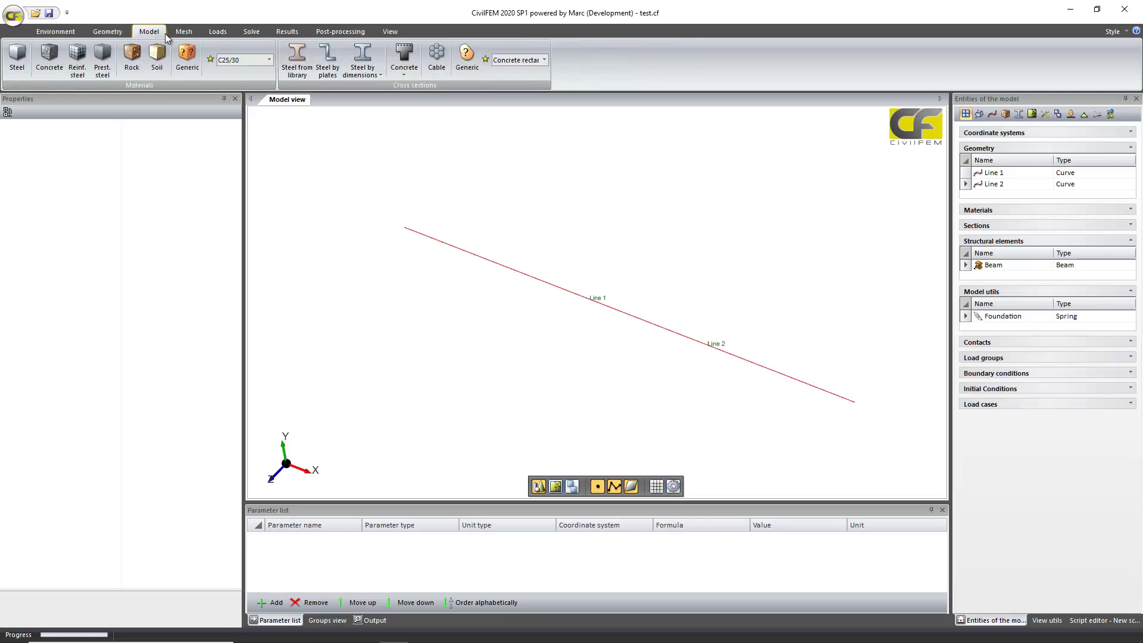
Step: Switch to the Beam on Elastic Springs exercise in Adobe Acrobat Reader and review the problem description and problem data
key("alt+Tab")
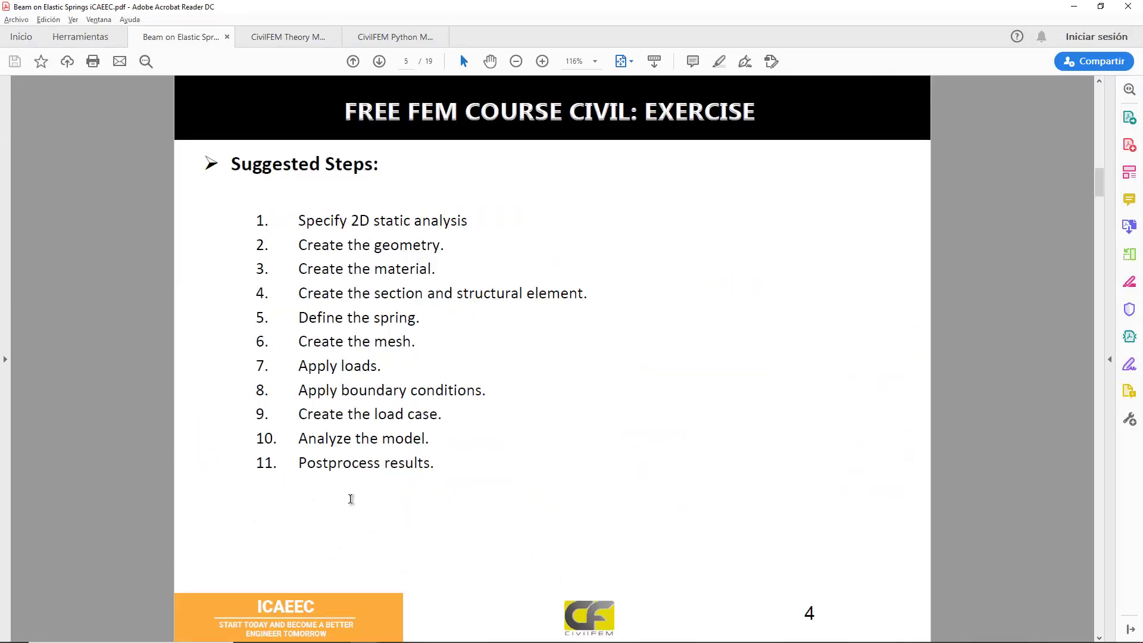
scroll(351, 501, "up", 3)
scroll(352, 501, "up", 3)
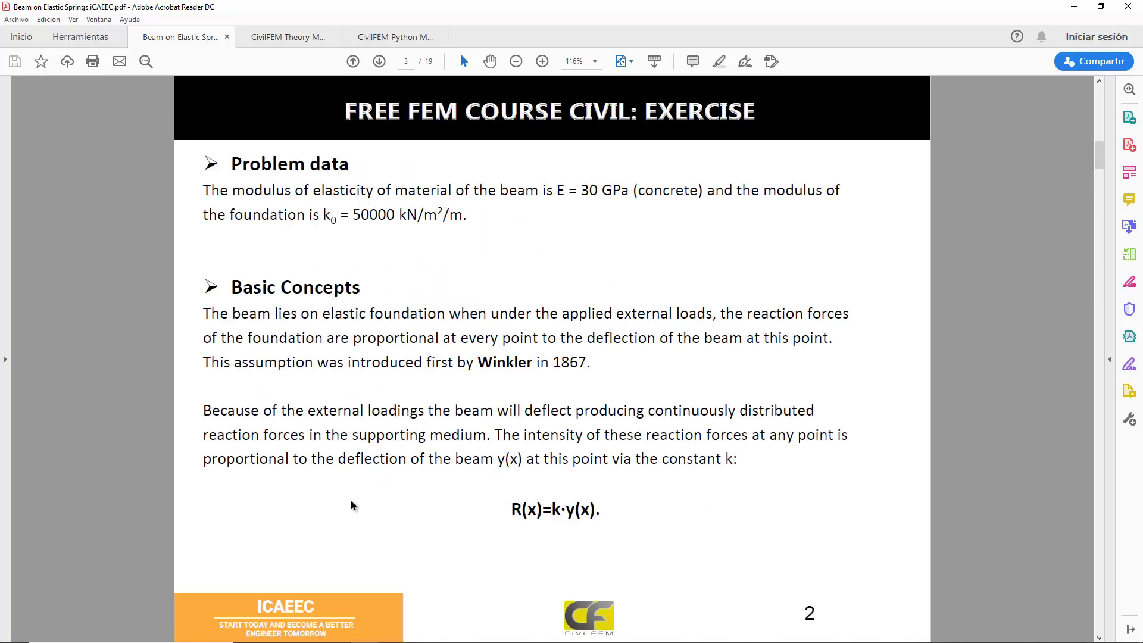
scroll(351, 505, "up", 6)
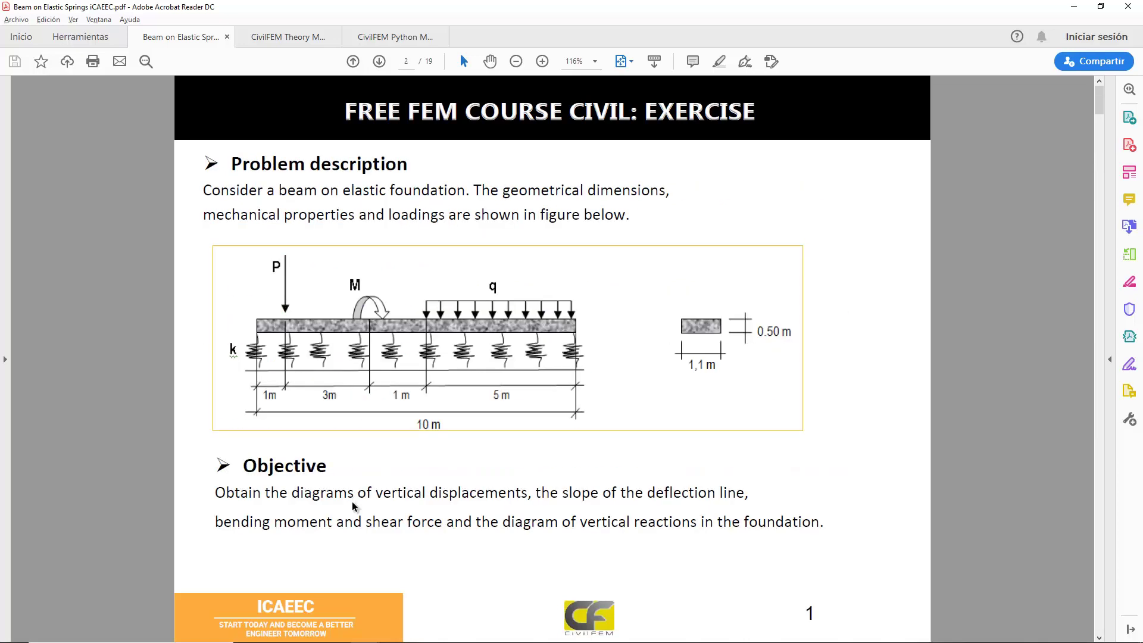
scroll(357, 506, "down", 9)
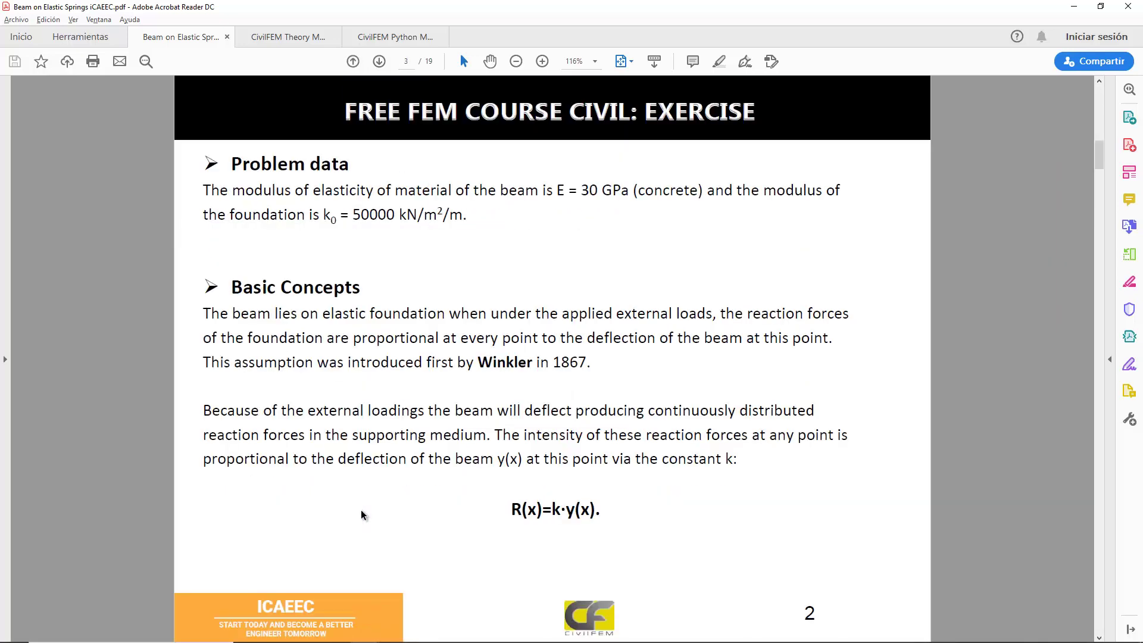
Step: Skim the exercise procedure from the 2D analysis setup through the material, mesh and boundary conditions to the load case
scroll(365, 518, "down", 6)
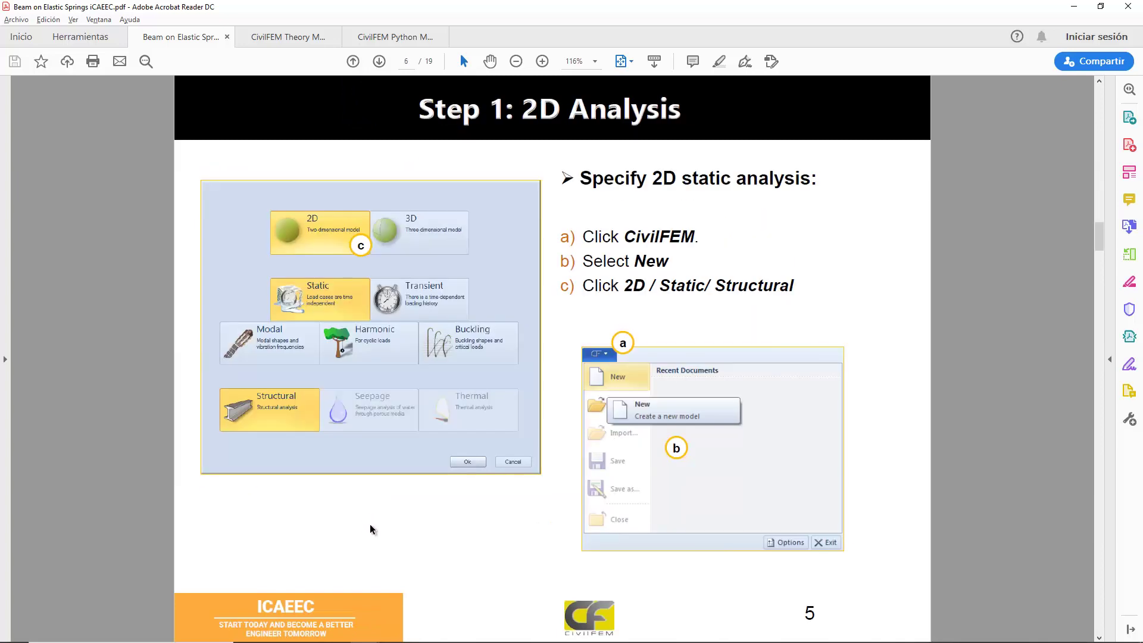
scroll(375, 536, "down", 5)
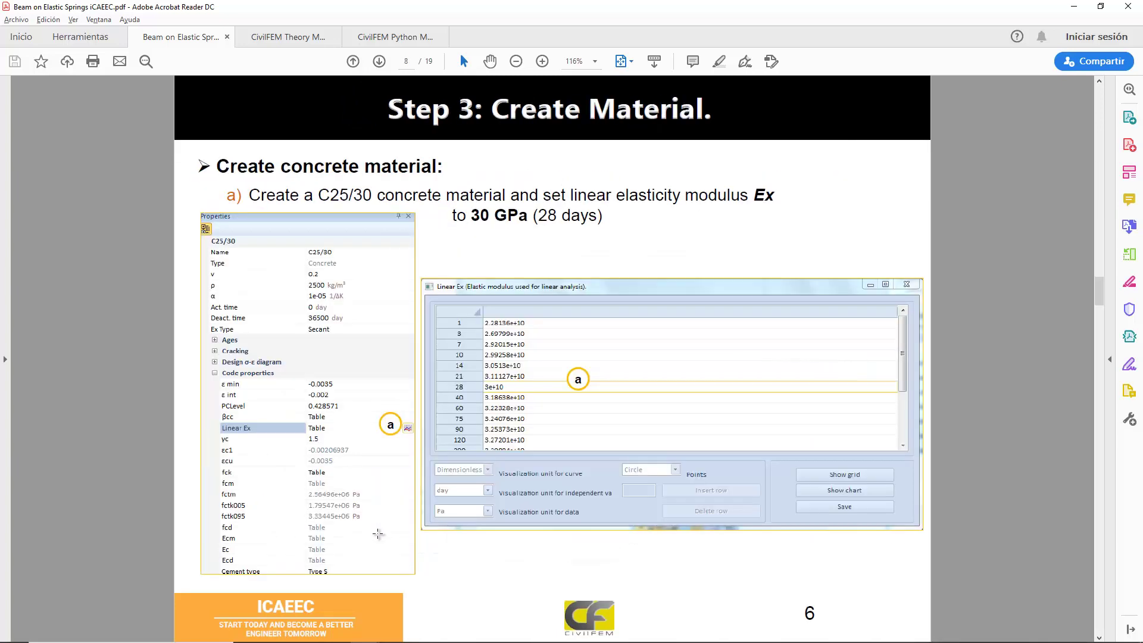
scroll(384, 547, "down", 7)
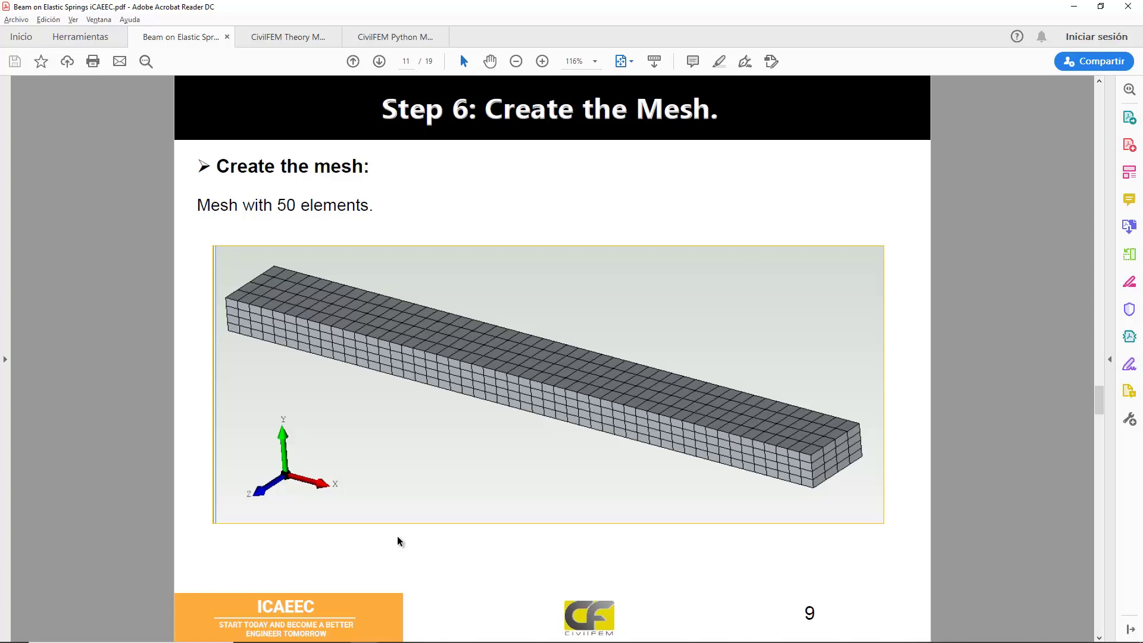
scroll(399, 541, "down", 2)
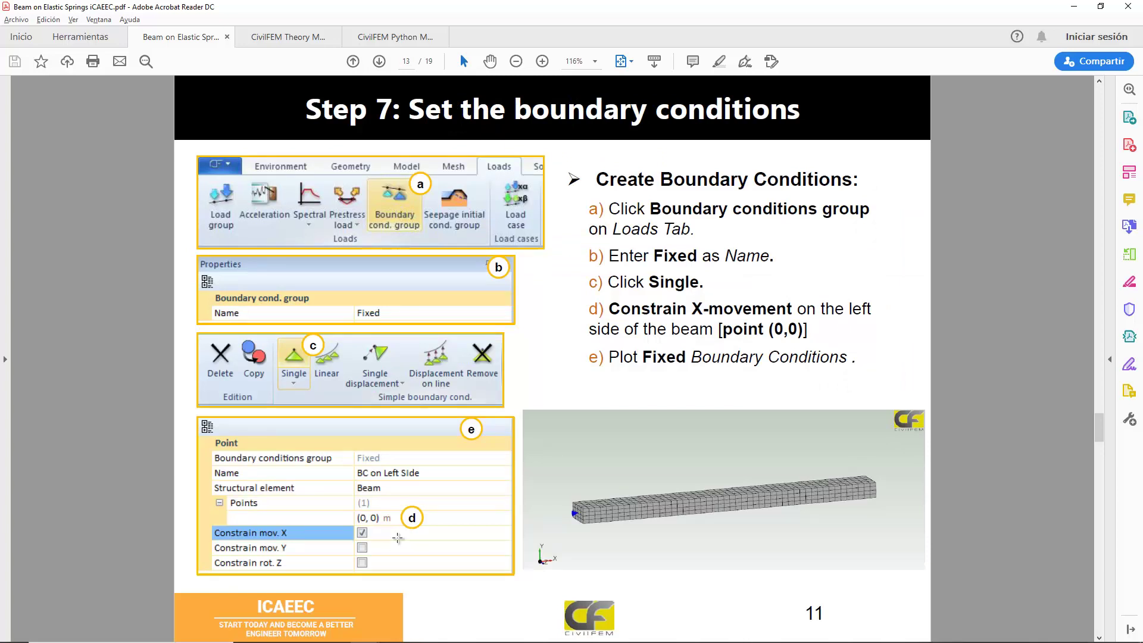
scroll(398, 538, "down", 1)
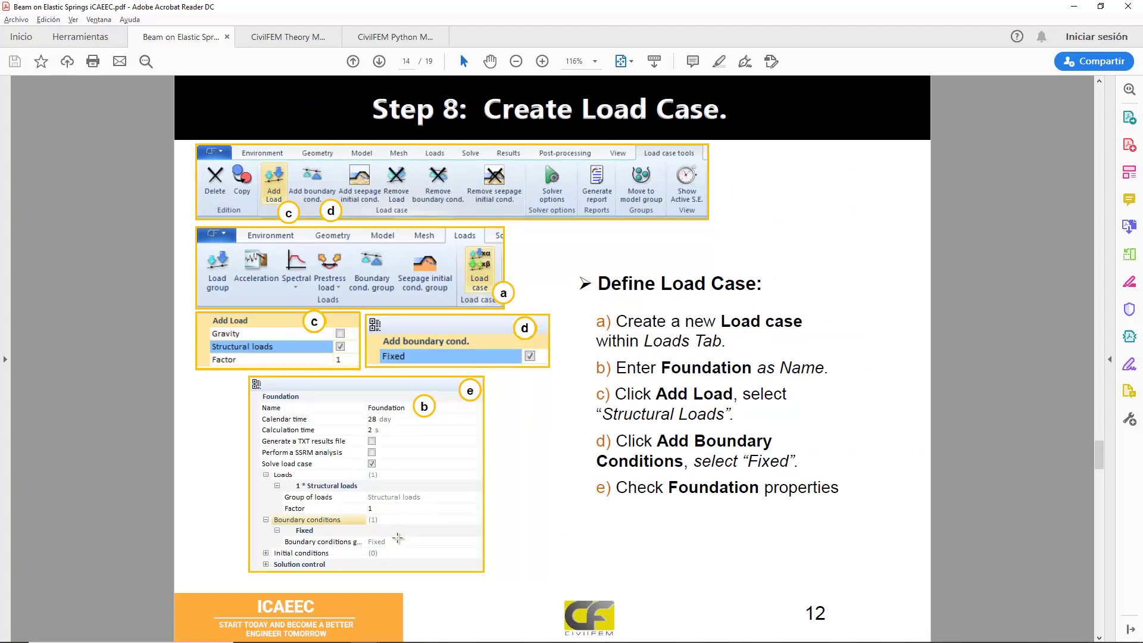
Step: Return to the Create Material page and examine the cross section, spring, mesh, load, boundary condition and load case instructions in order
scroll(398, 539, "up", 3)
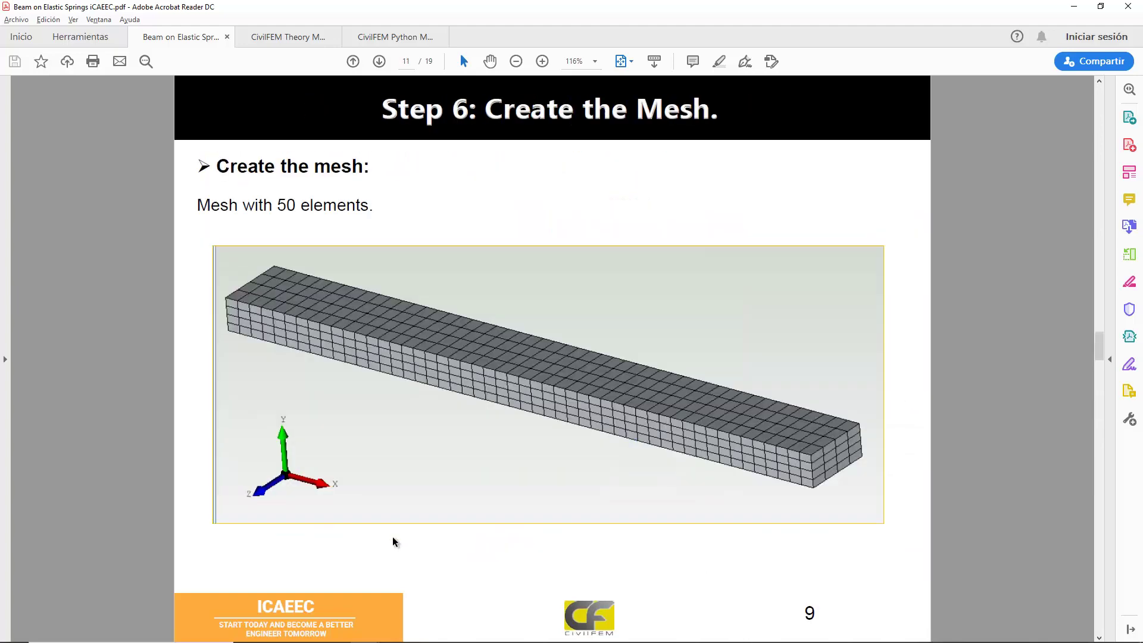
scroll(393, 542, "up", 3)
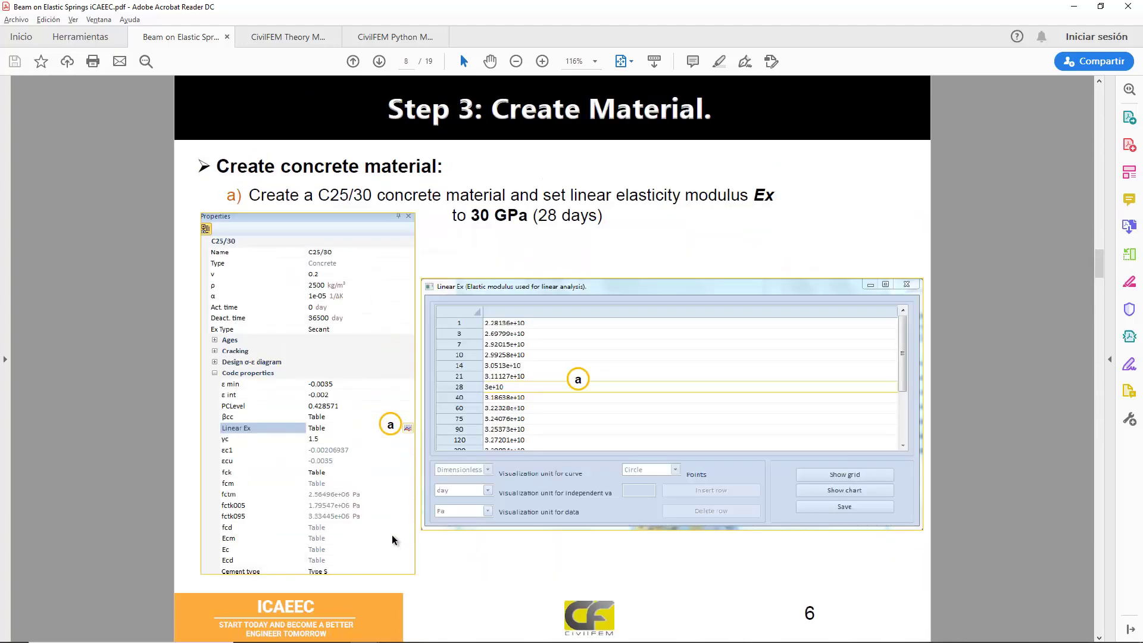
scroll(392, 539, "up", 1)
scroll(392, 538, "down", 1)
scroll(393, 538, "down", 1)
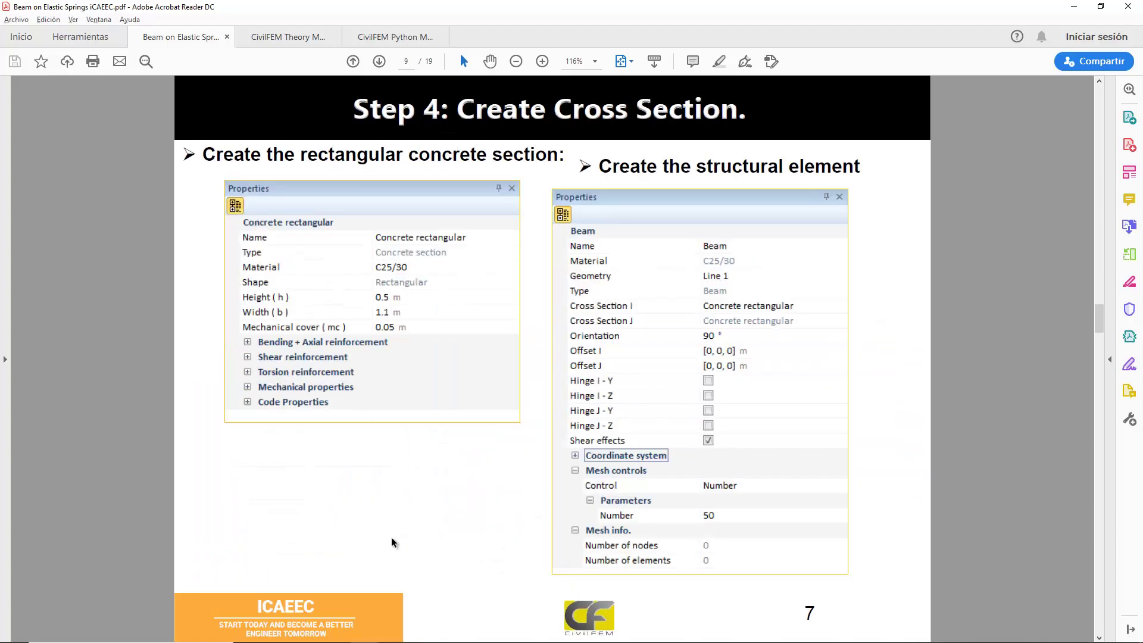
scroll(391, 542, "down", 1)
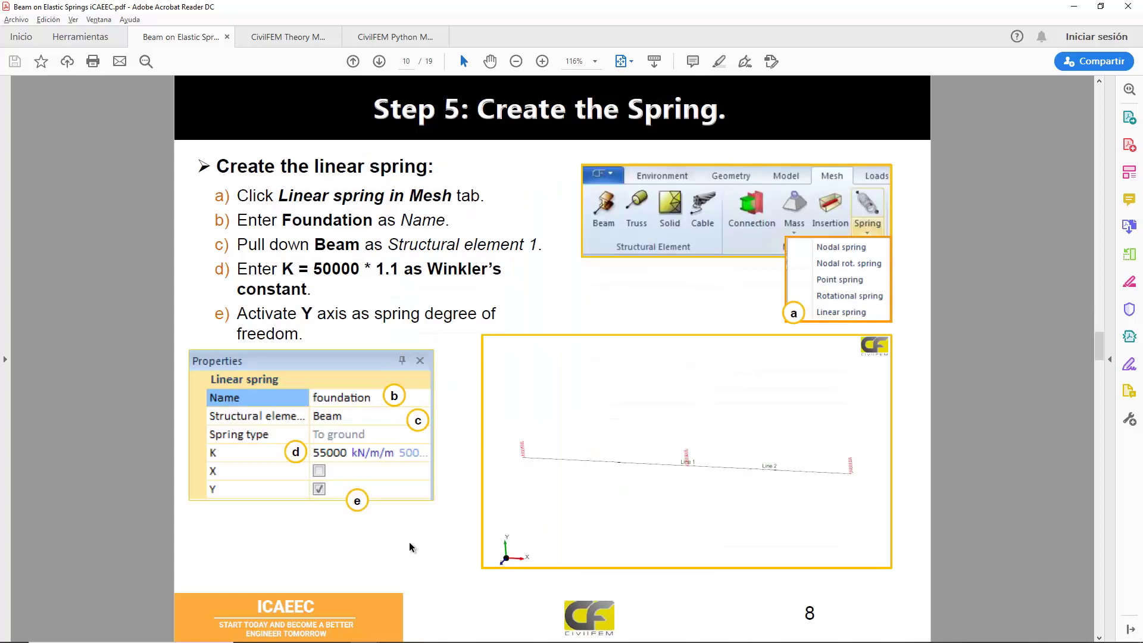
scroll(409, 547, "down", 1)
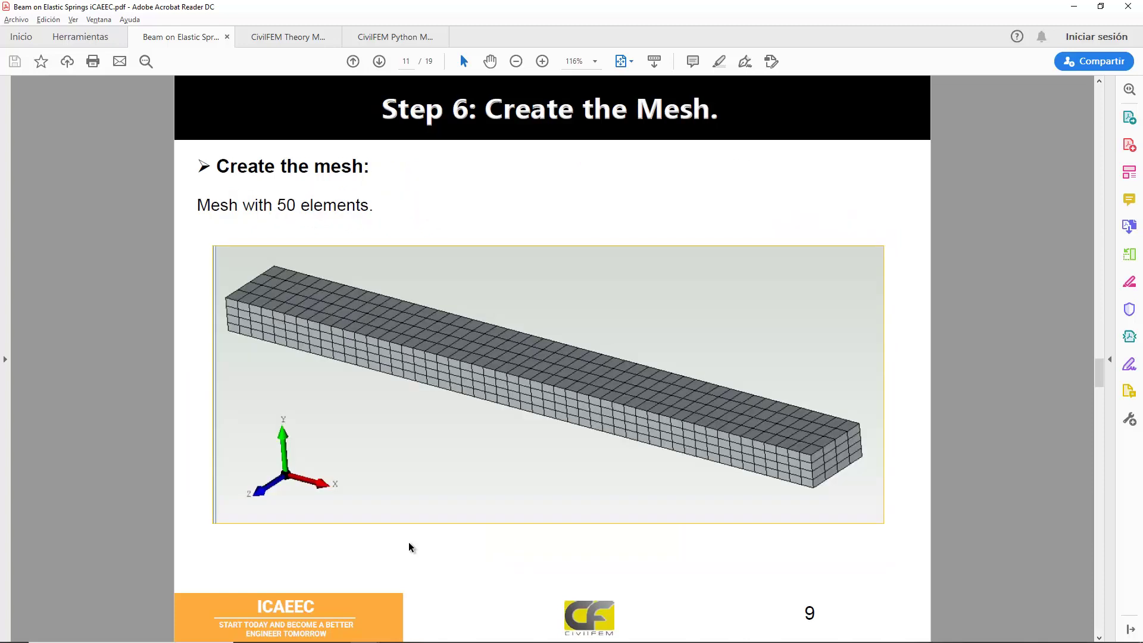
scroll(408, 543, "down", 1)
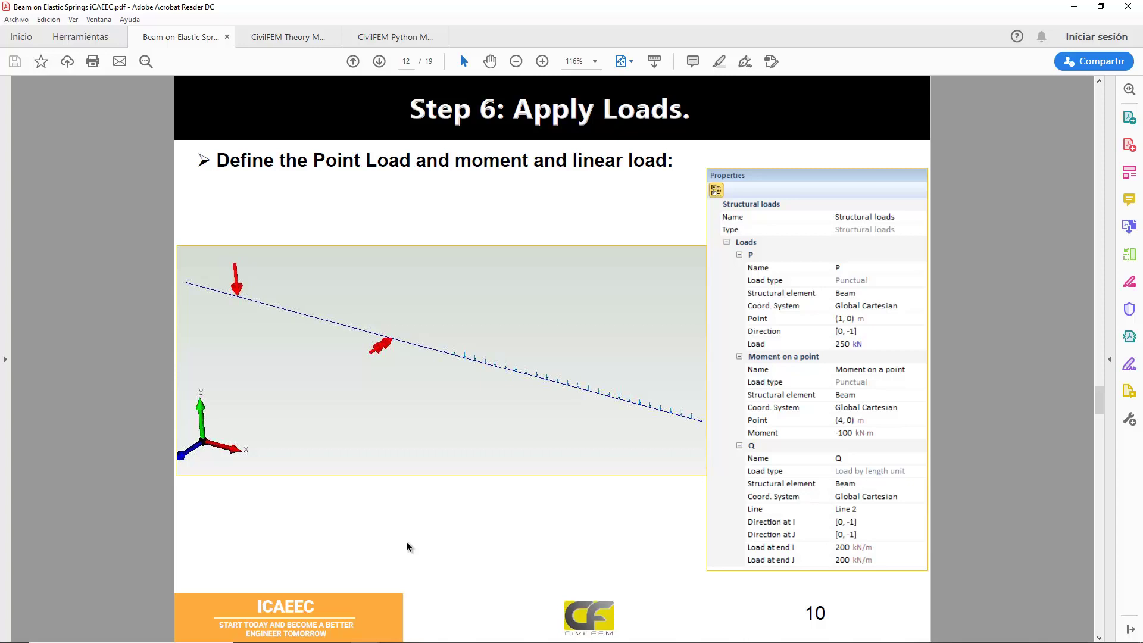
scroll(406, 542, "down", 1)
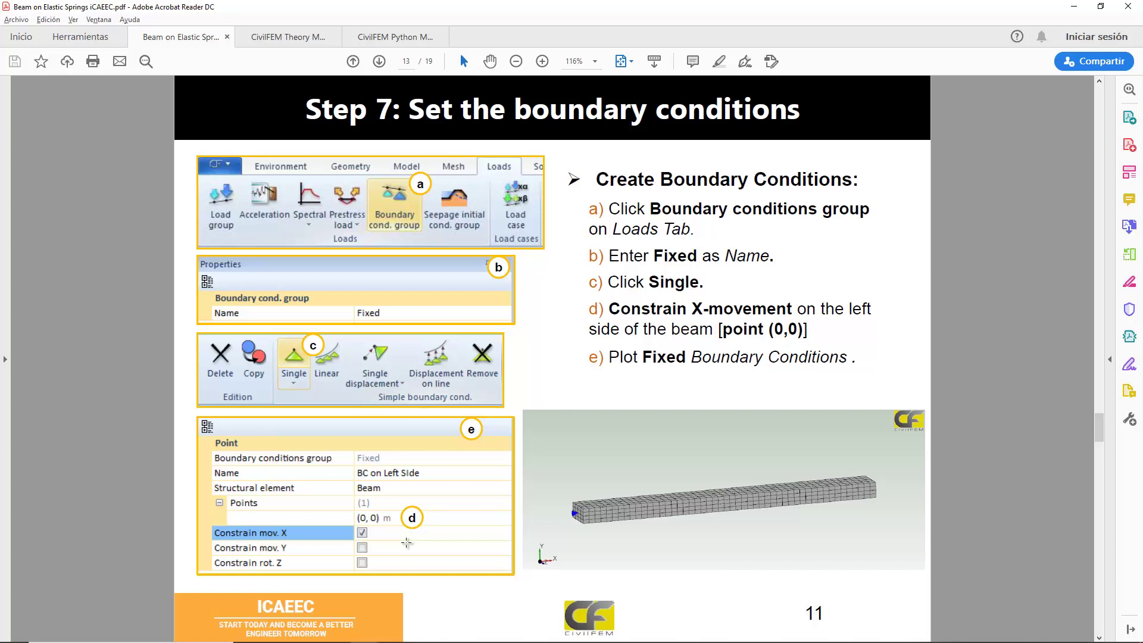
scroll(407, 542, "down", 1)
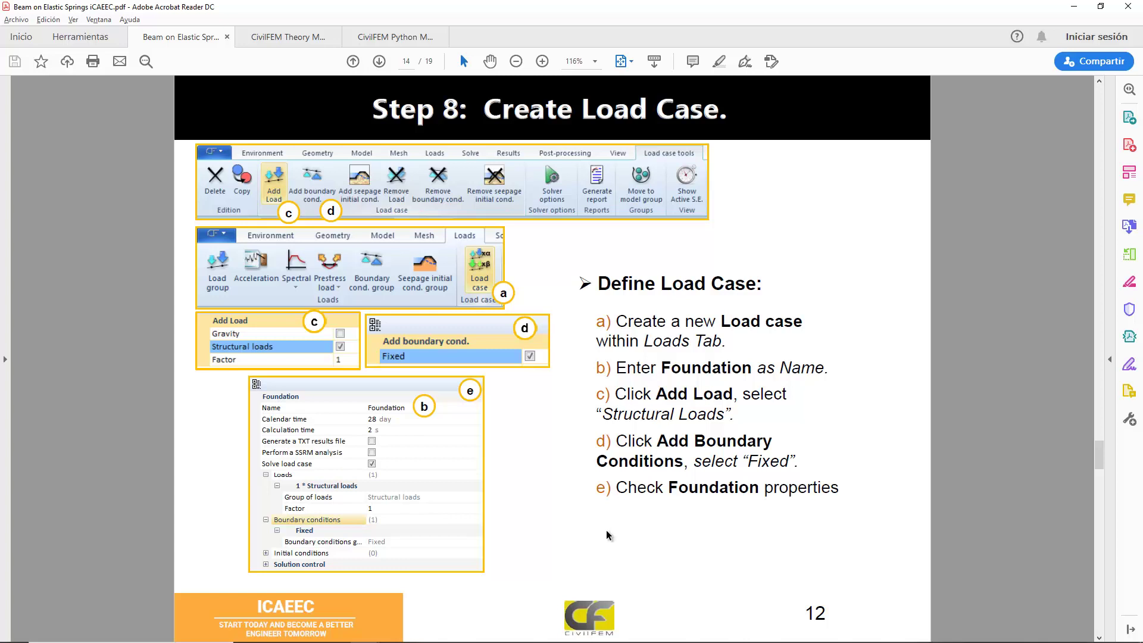
Step: Review the model analysis instructions and the postprocessing plots through the final shear force page
scroll(606, 535, "down", 2)
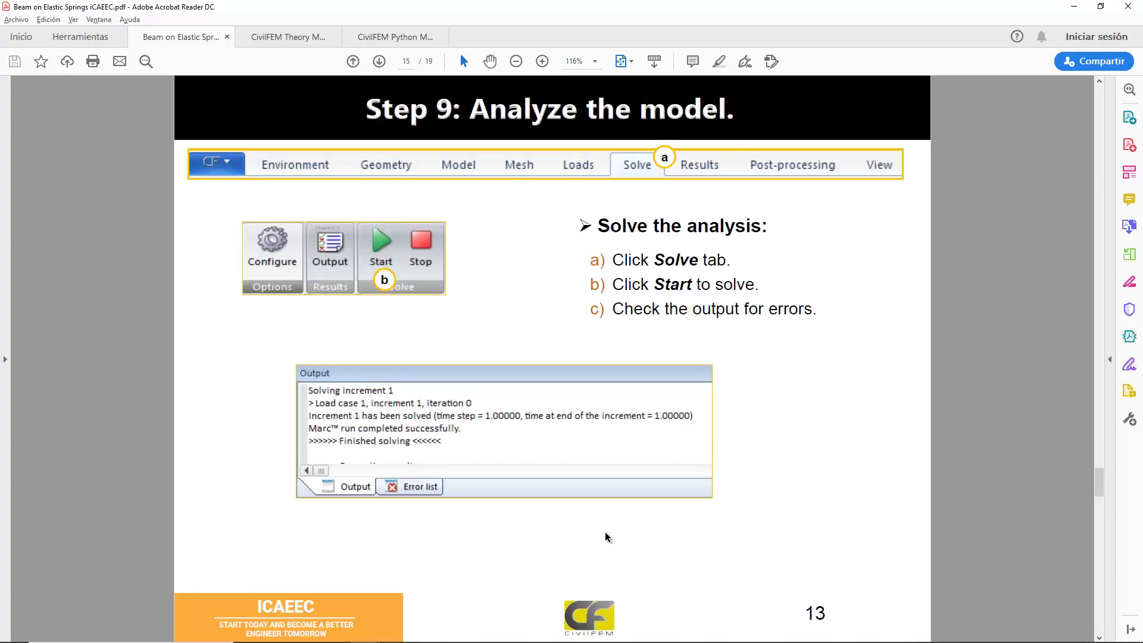
scroll(606, 536, "down", 2)
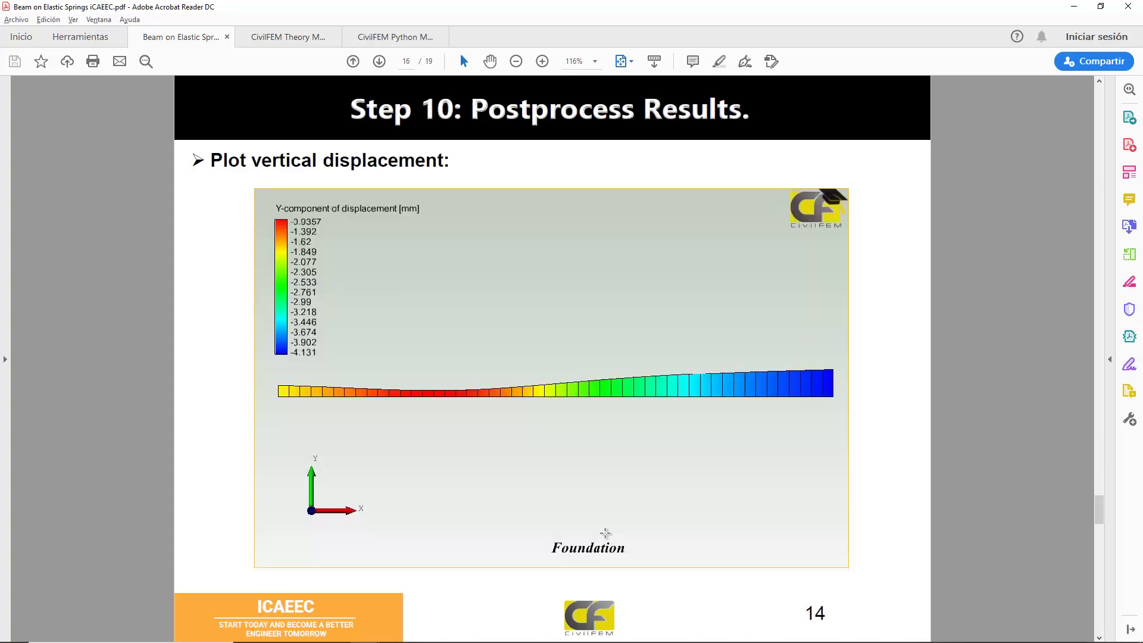
scroll(606, 533, "down", 4)
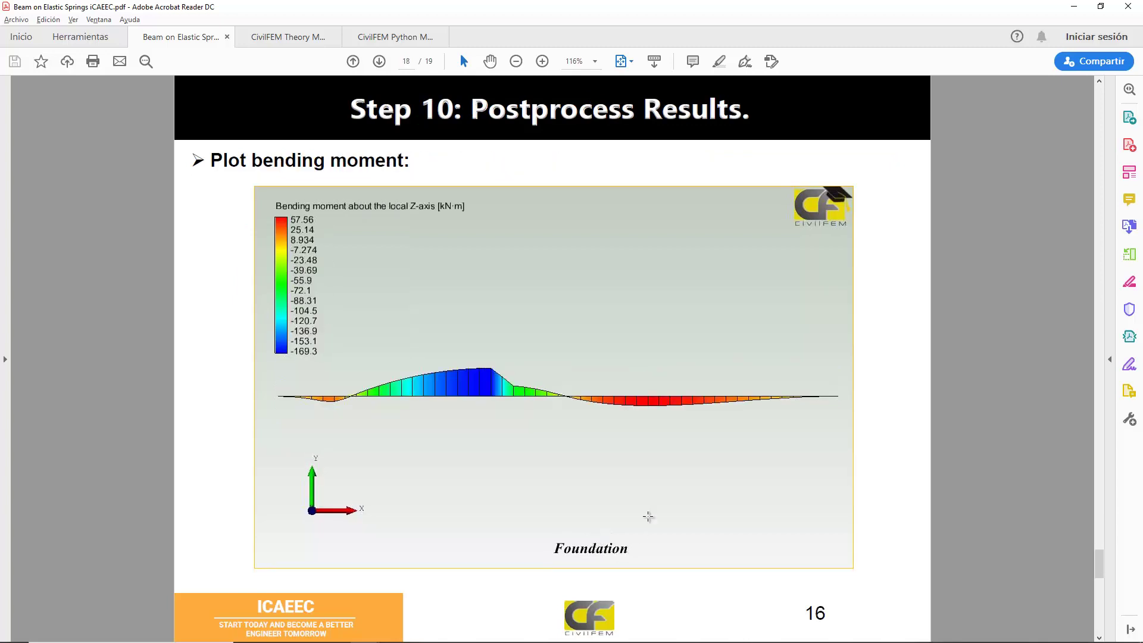
scroll(653, 490, "down", 2)
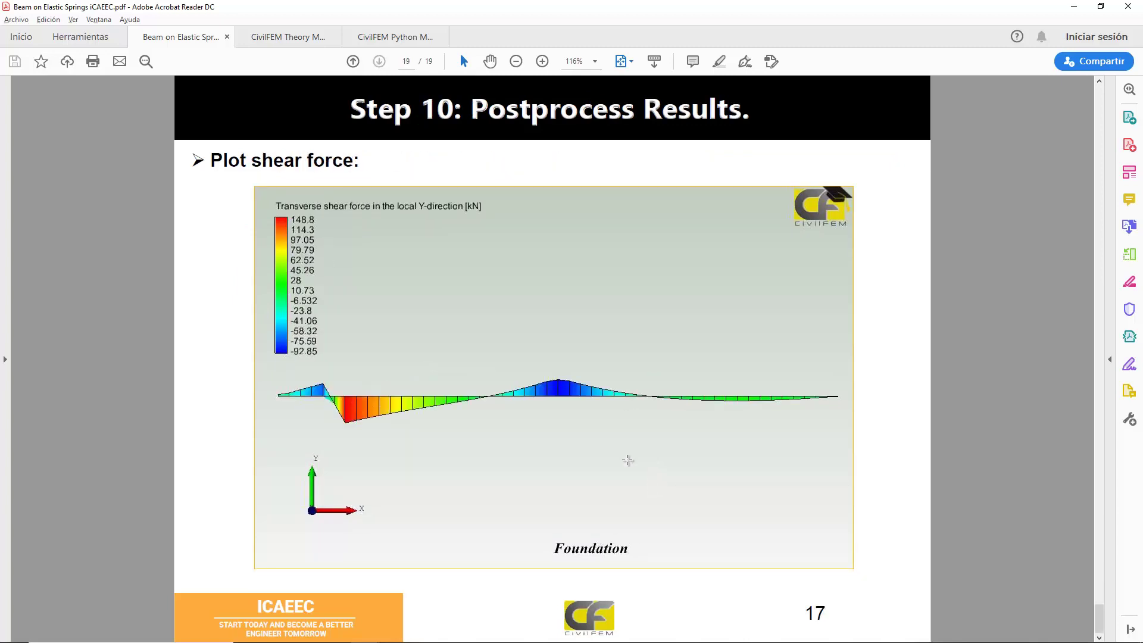
Step: Switch back to CivilFEM and inspect Line 1 and Line 2 of the beam geometry, finishing with nothing selected
left_click(1074, 8)
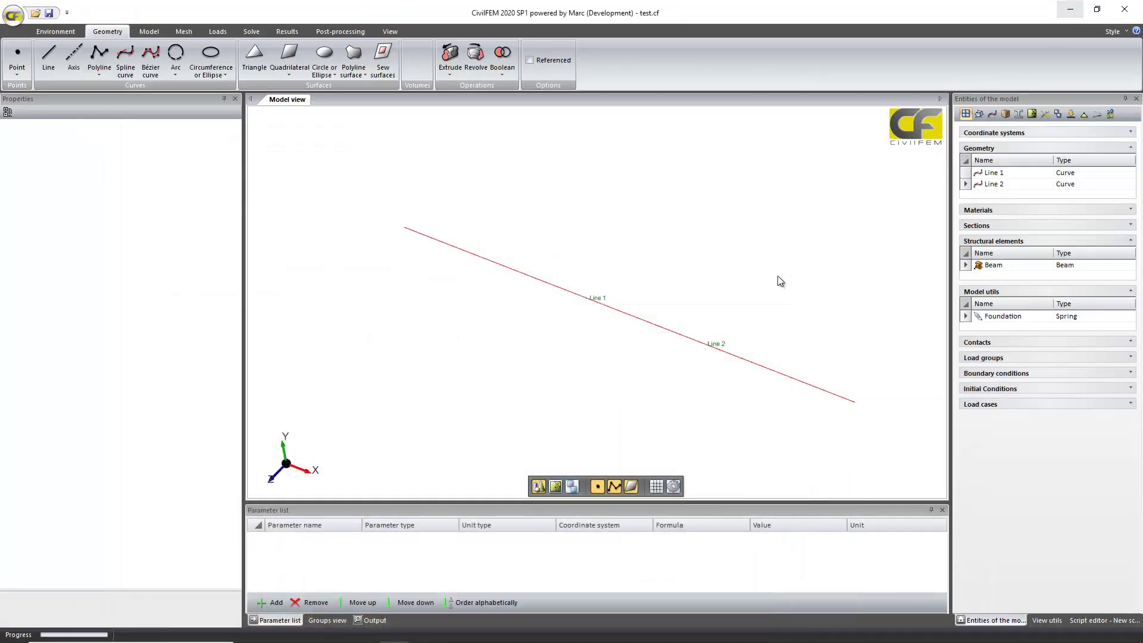
scroll(530, 331, "up", 2)
scroll(542, 340, "up", 1)
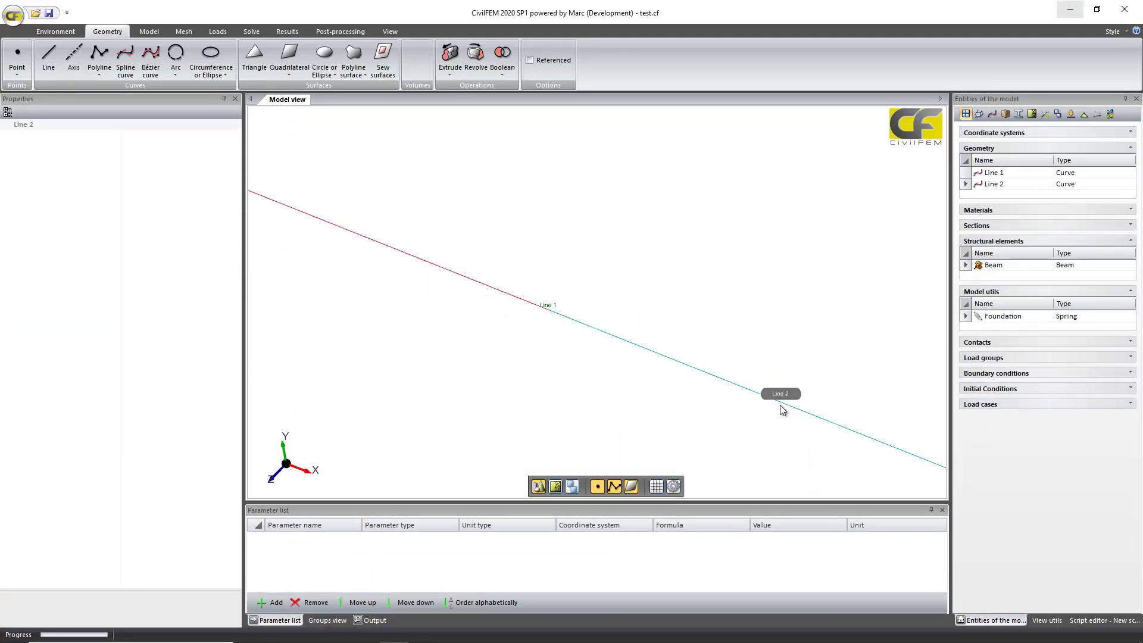
left_click(781, 405)
left_click(498, 295)
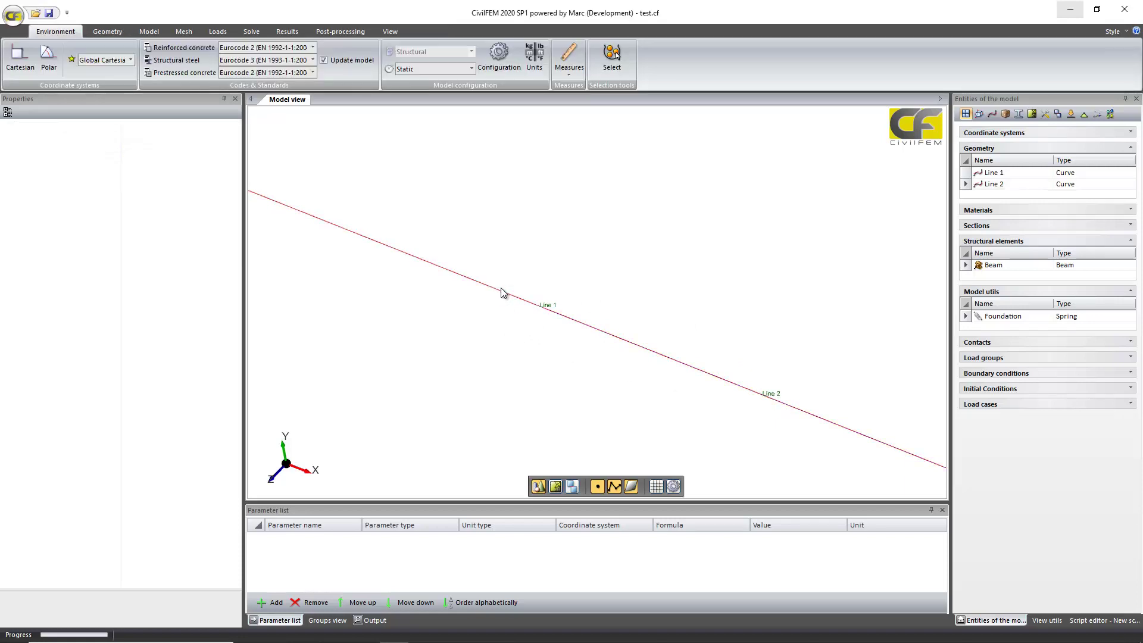
left_click(506, 296)
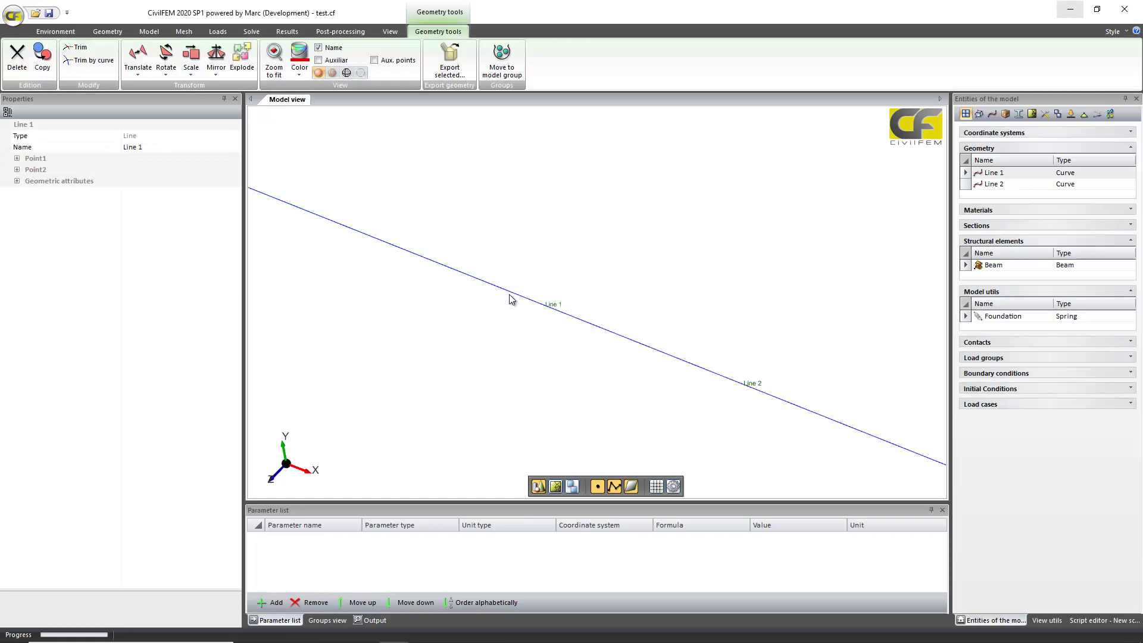
scroll(509, 298, "down", 2)
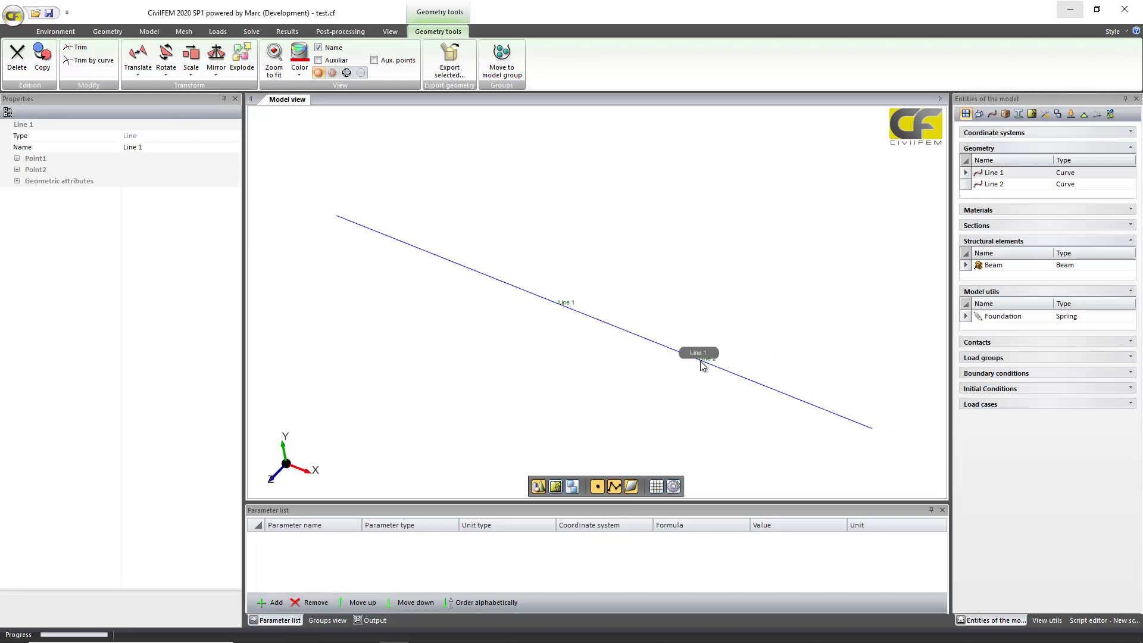
key("Escape")
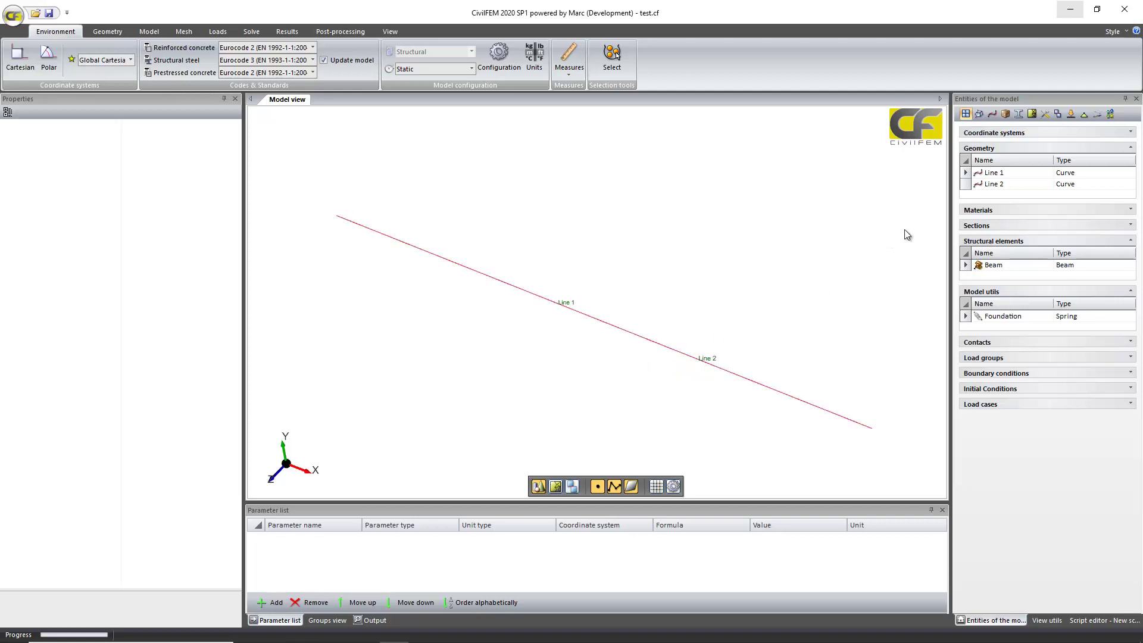
Step: Expand the model's materials and inspect the properties of the C25/30 concrete
left_click(975, 211)
left_click(988, 236)
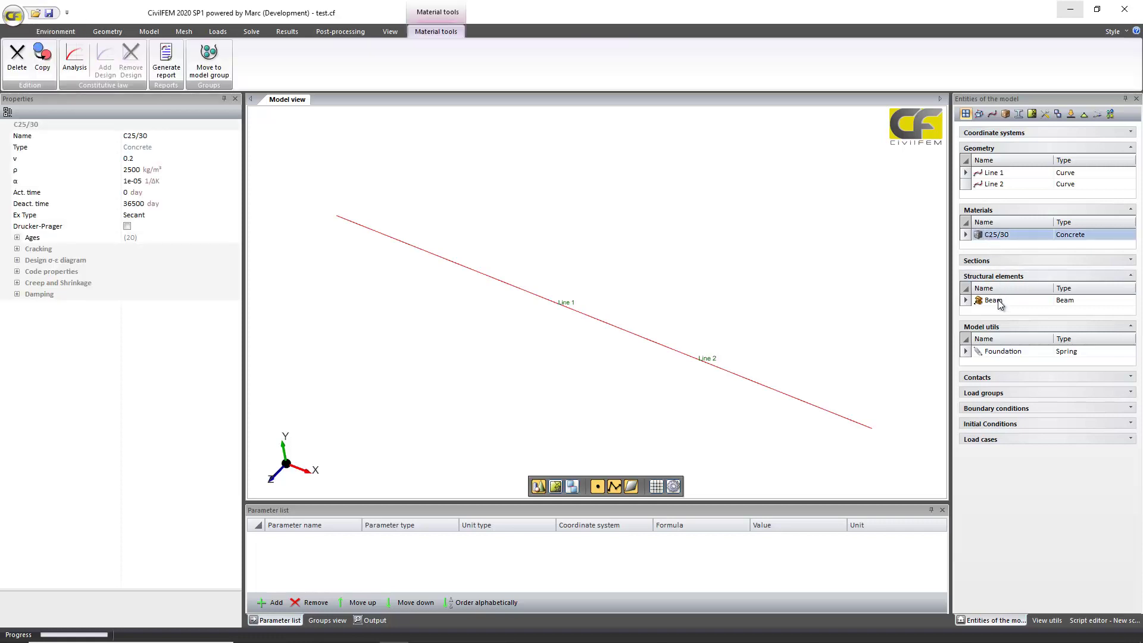
Step: Show the meshing tools and examine the stiffness K of the Foundation spring
left_click(184, 31)
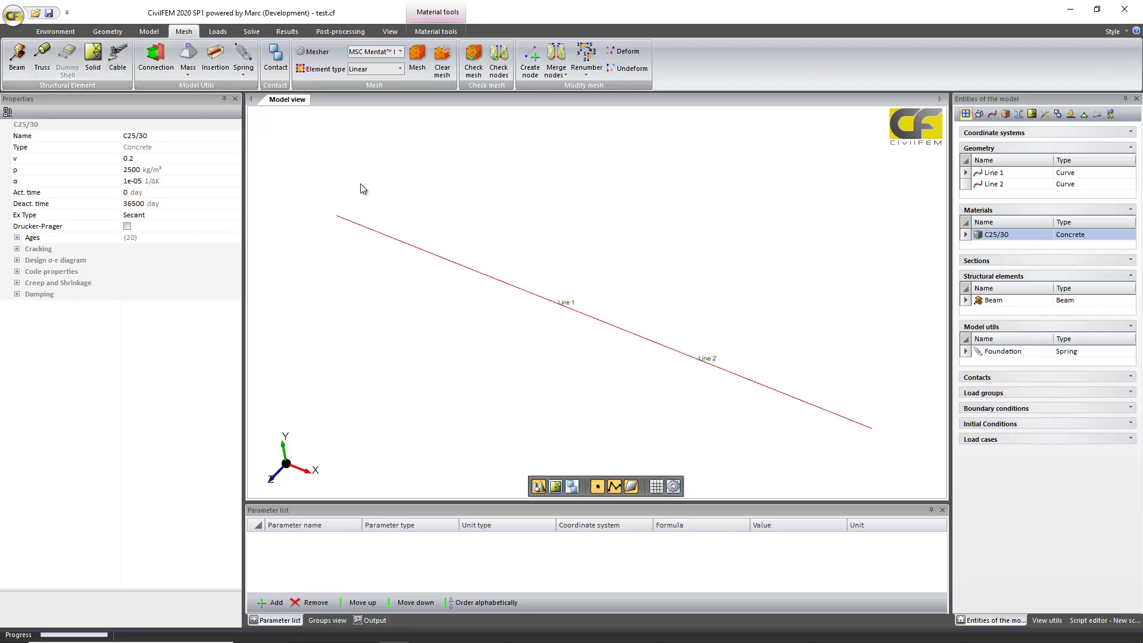
left_click(1004, 352)
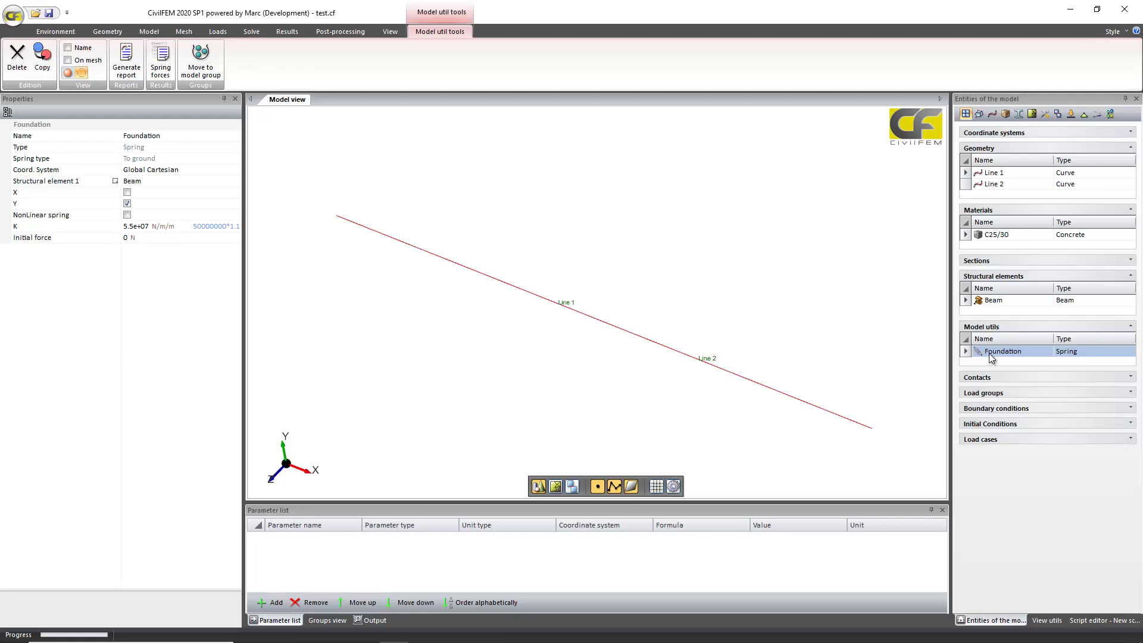
left_click(81, 228)
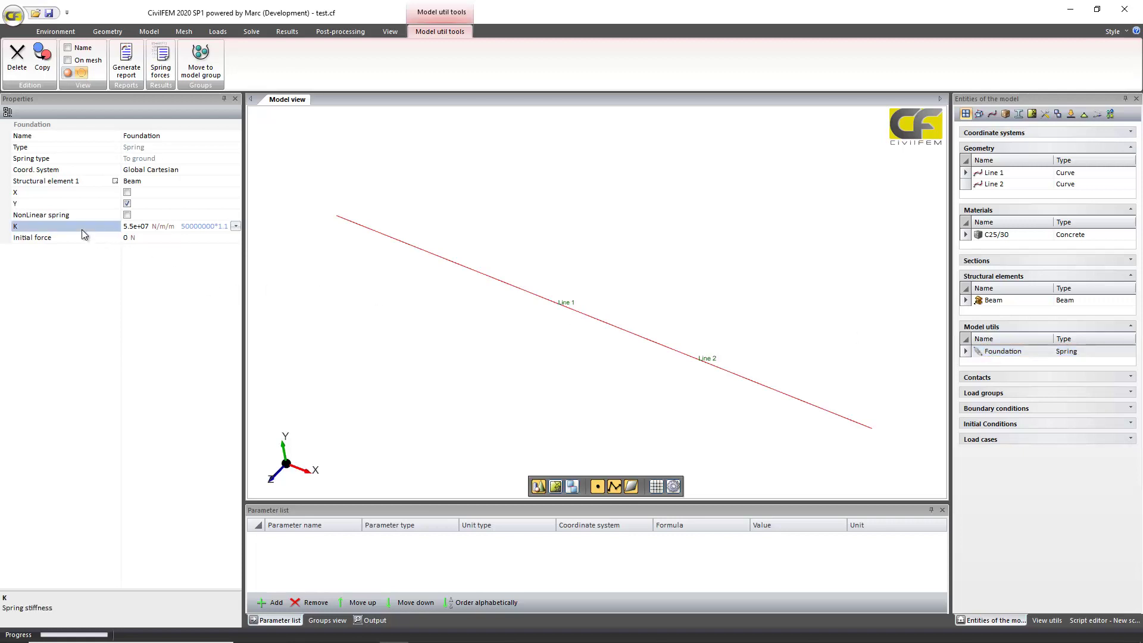
Step: Examine the BC1 constraints in the model's Boundary condition group
left_click(994, 410)
left_click(1002, 434)
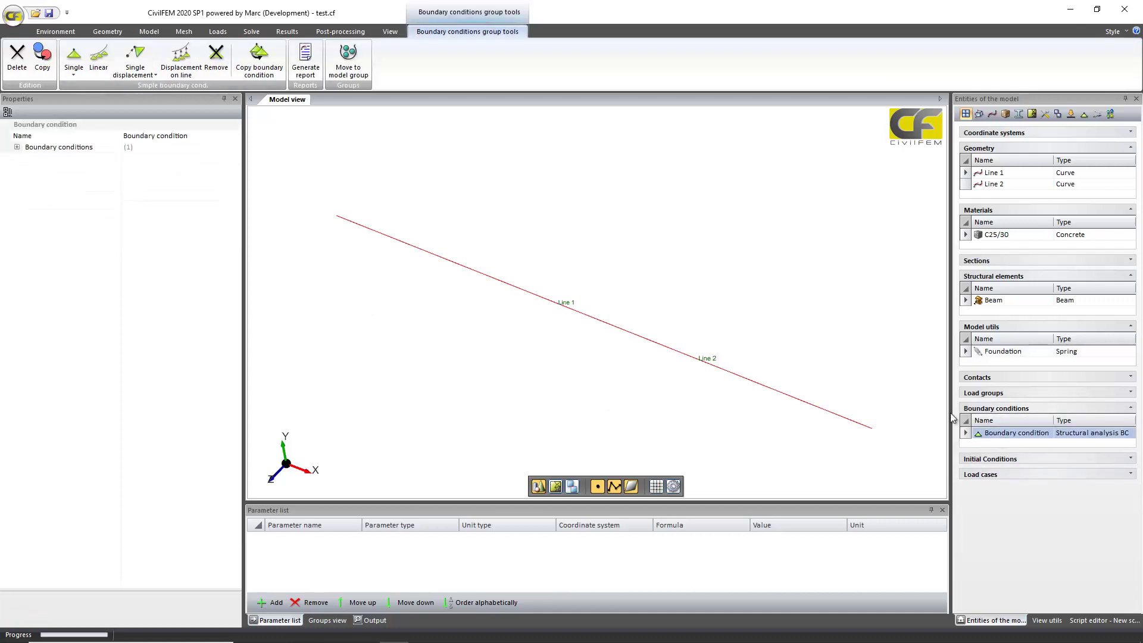
left_click(17, 147)
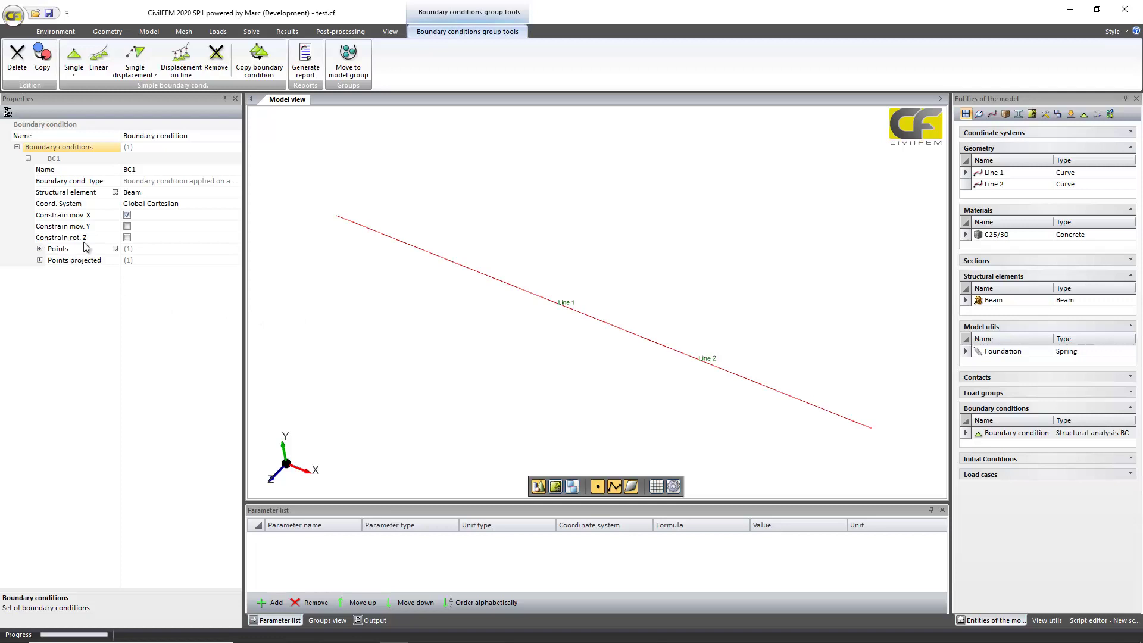
Step: Plot the Boundary condition group on the model with display on the mesh enabled
left_click(218, 31)
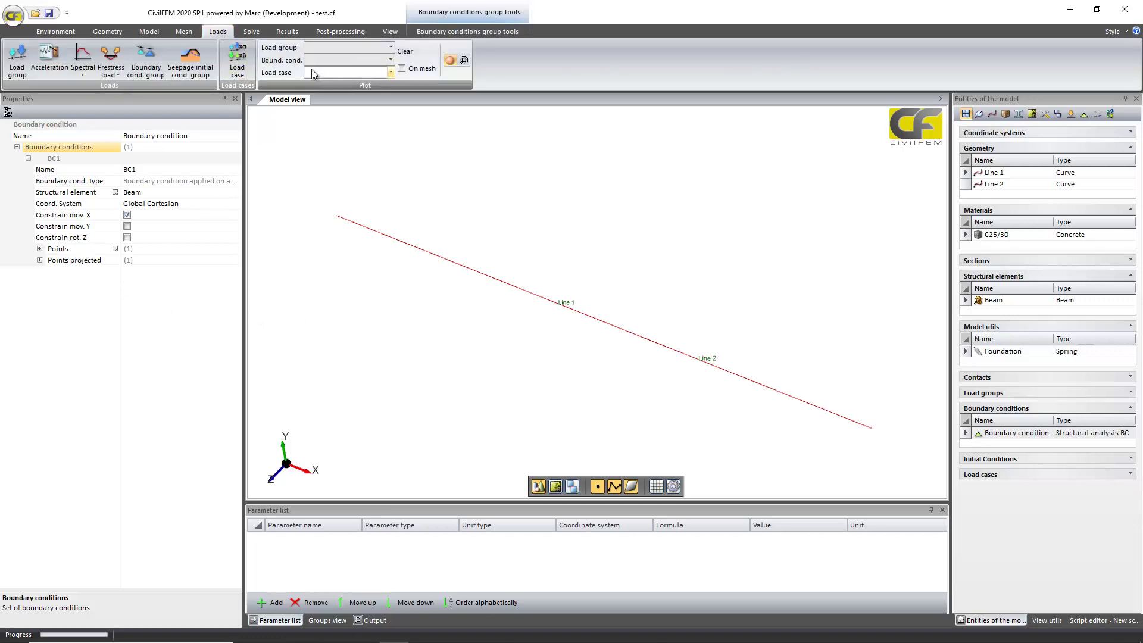
left_click(349, 61)
left_click(361, 72)
left_click(402, 68)
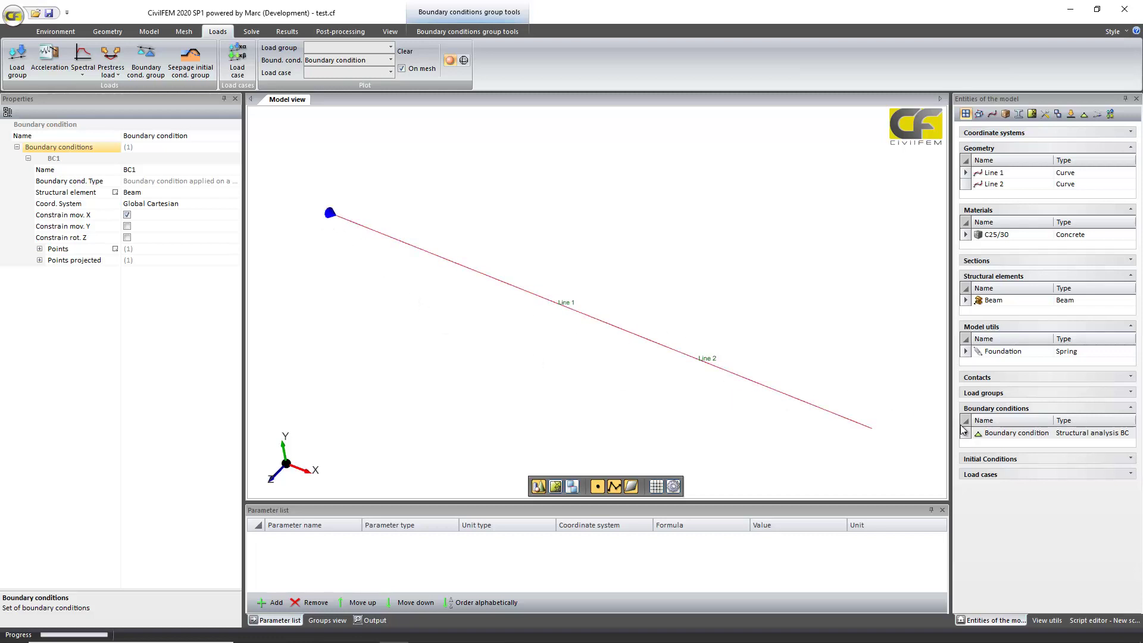
Step: Inspect the Foundation load case's properties and plot the Structural loads group on the beam
left_click(983, 475)
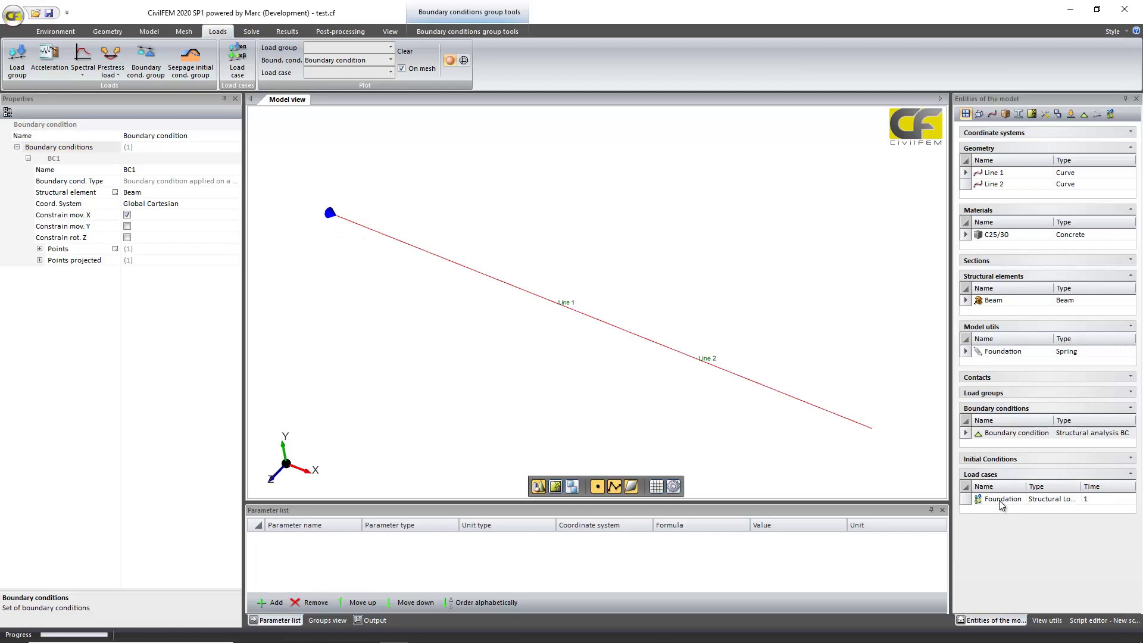
left_click(1001, 501)
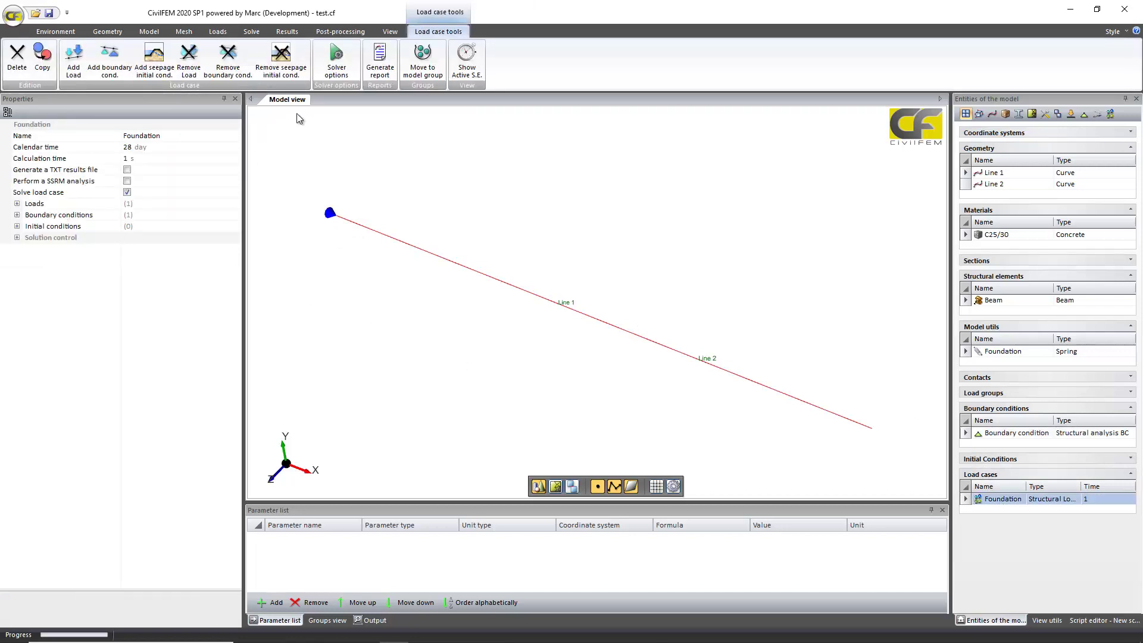
left_click(218, 31)
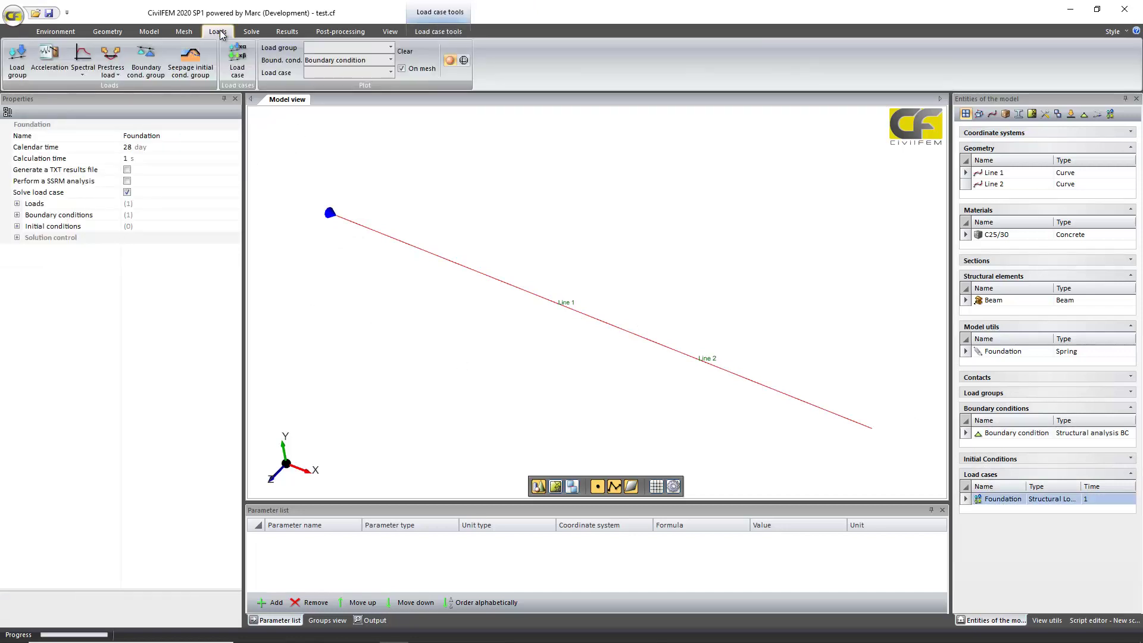
left_click(338, 71)
left_click(337, 48)
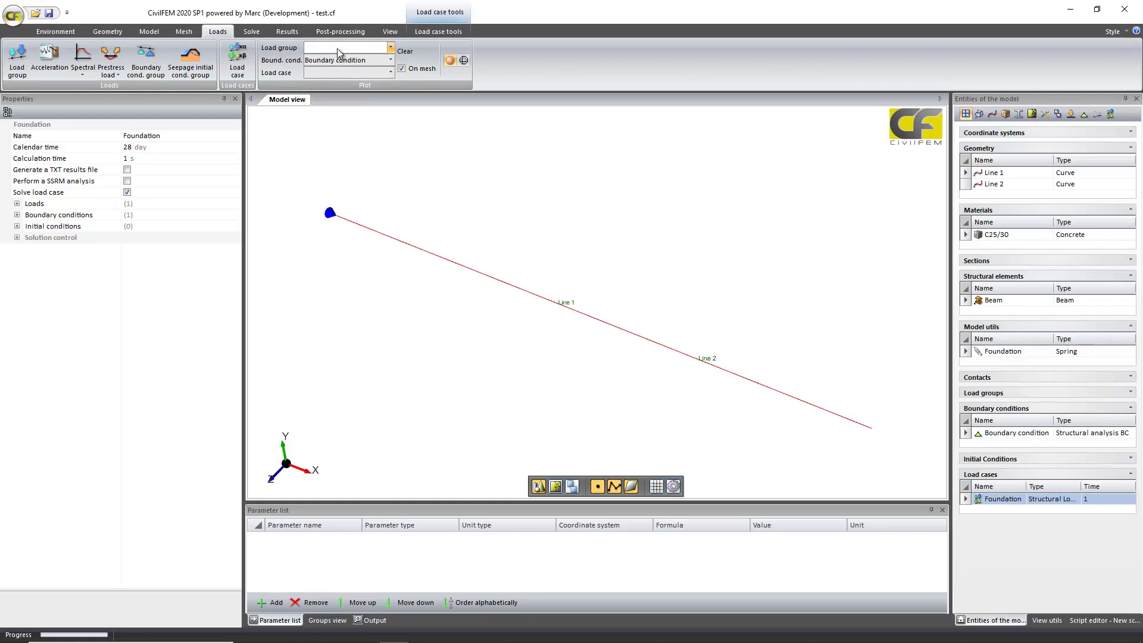
left_click(337, 48)
left_click(336, 75)
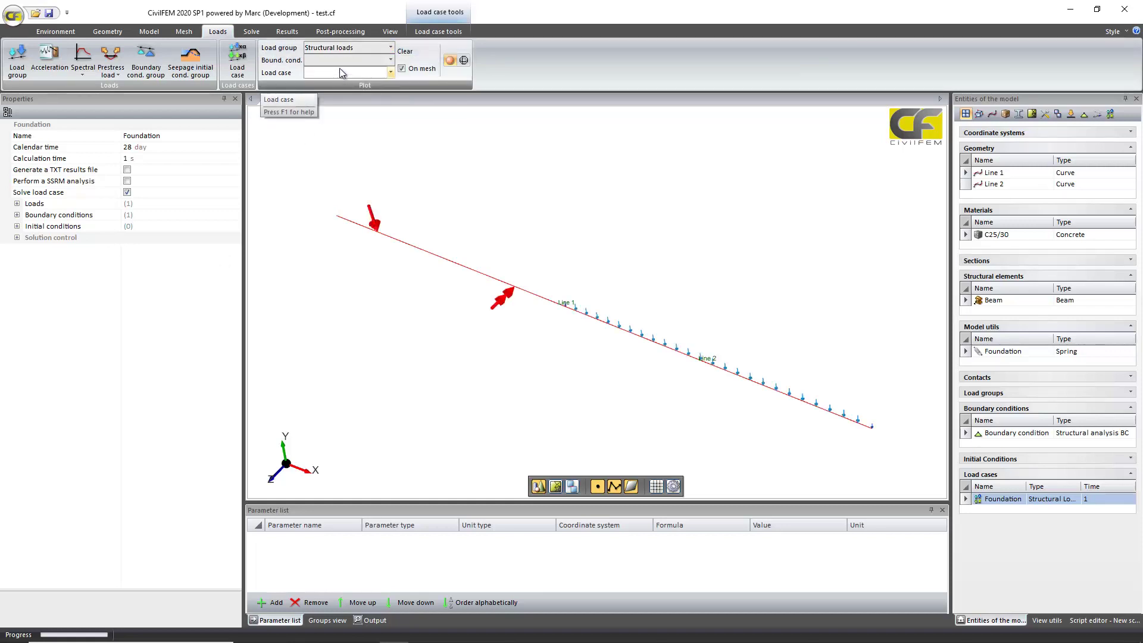
Step: Plot the Foundation load case, showing its loads and boundary condition together on the beam
left_click(333, 72)
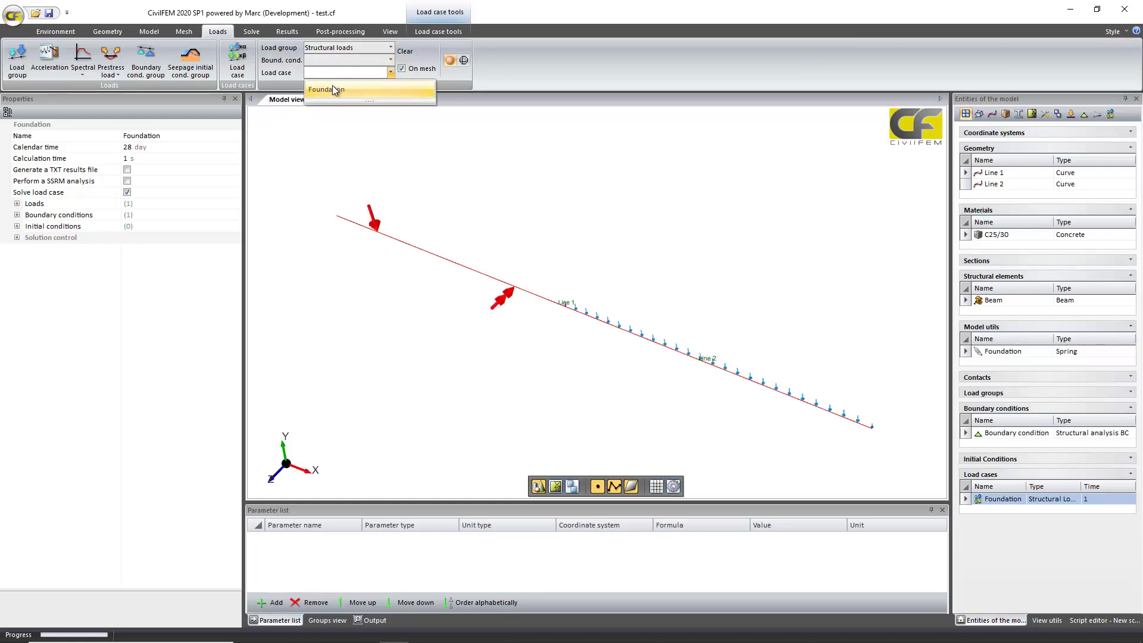
left_click(332, 88)
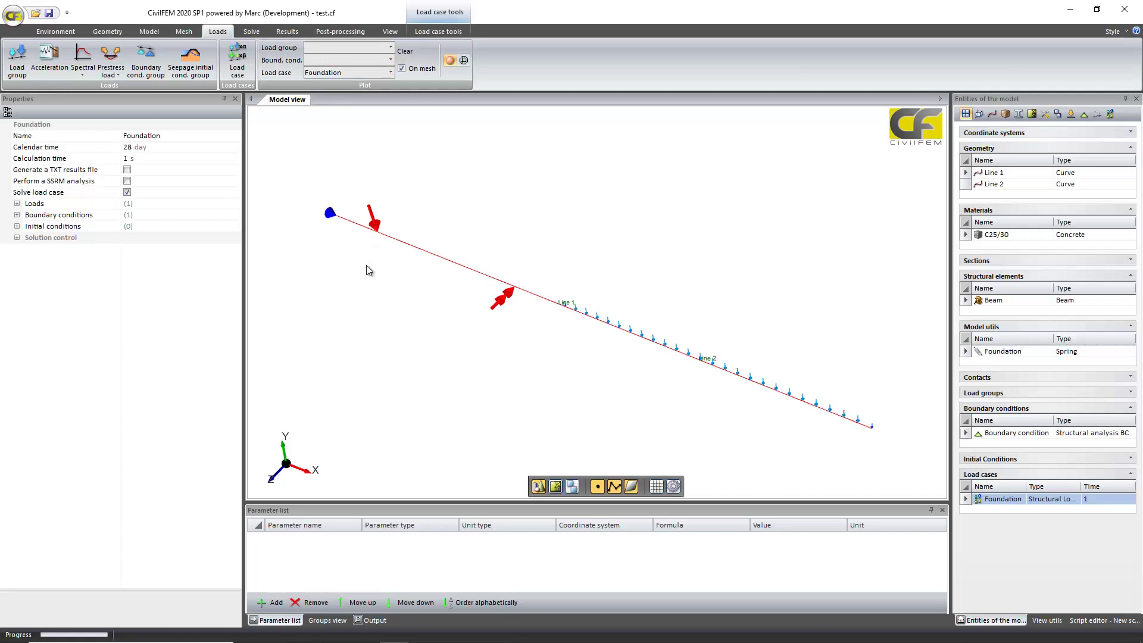
middle_click_drag(365, 266, 378, 256)
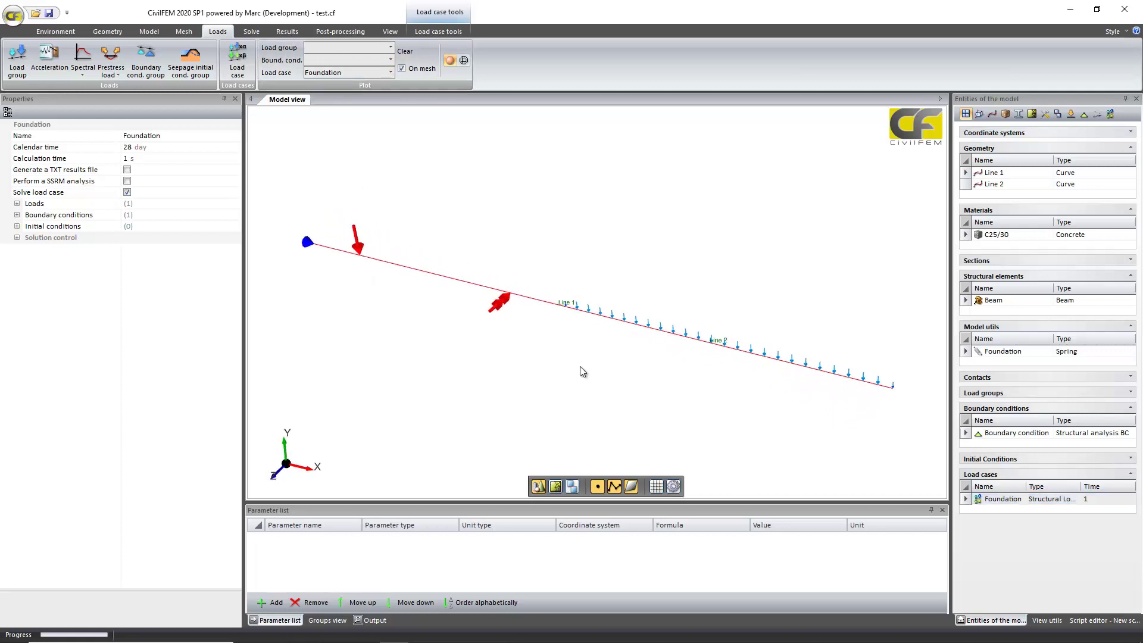
Step: Switch the model to the structural elements view and inspect the Beam's properties, finishing with nothing selected
left_click(555, 486)
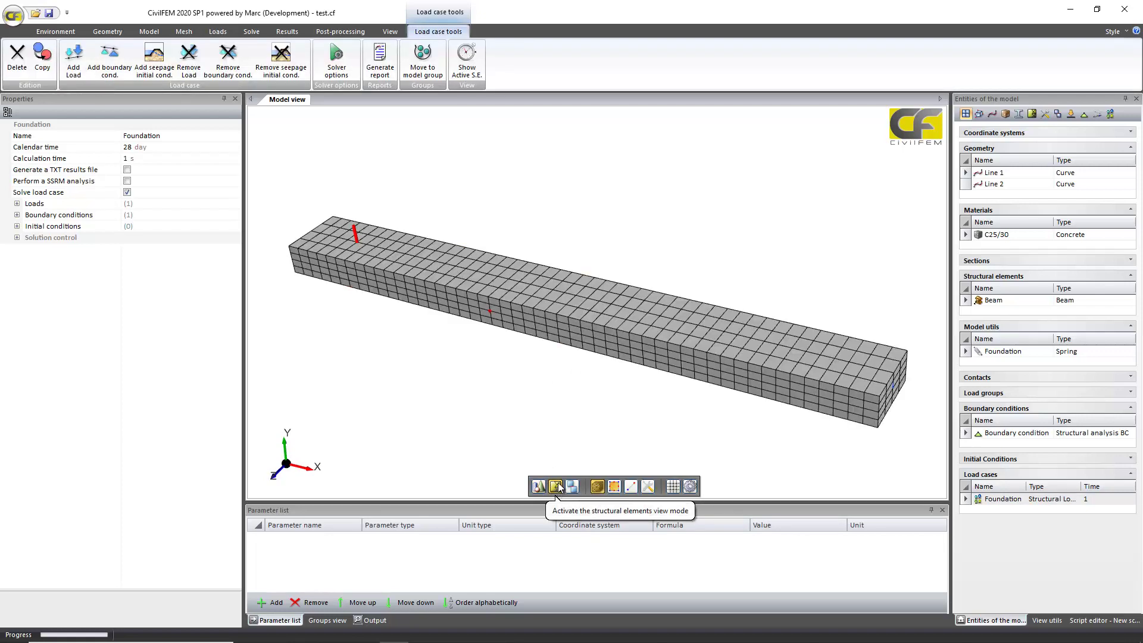
left_click(218, 32)
left_click(536, 278)
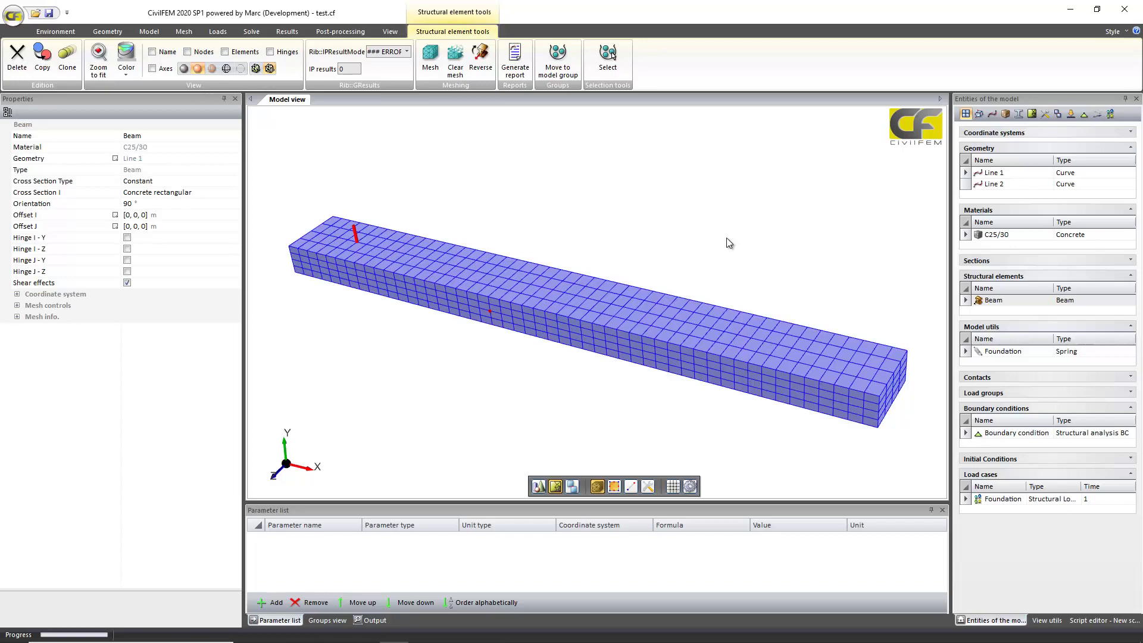
mouse_move(726, 238)
right_mouse_down()
mouse_move(666, 243)
mouse_move(740, 232)
mouse_move(701, 273)
mouse_move(679, 216)
mouse_move(786, 289)
mouse_move(795, 331)
mouse_move(698, 237)
mouse_move(677, 289)
mouse_move(785, 297)
mouse_move(713, 243)
mouse_move(726, 244)
right_mouse_up()
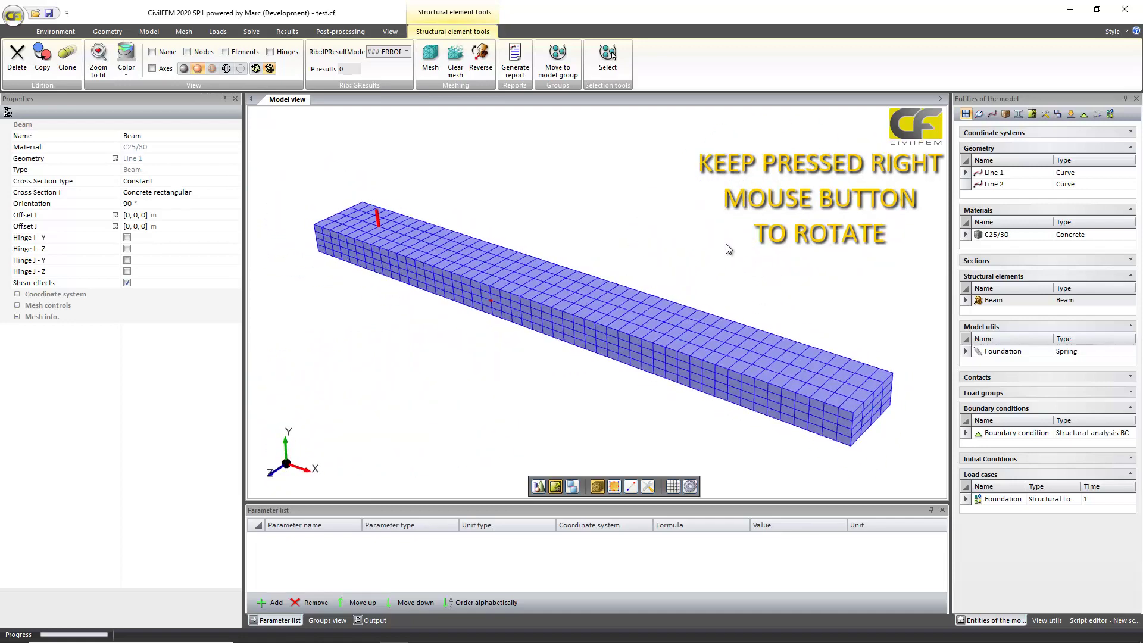
left_click(727, 245)
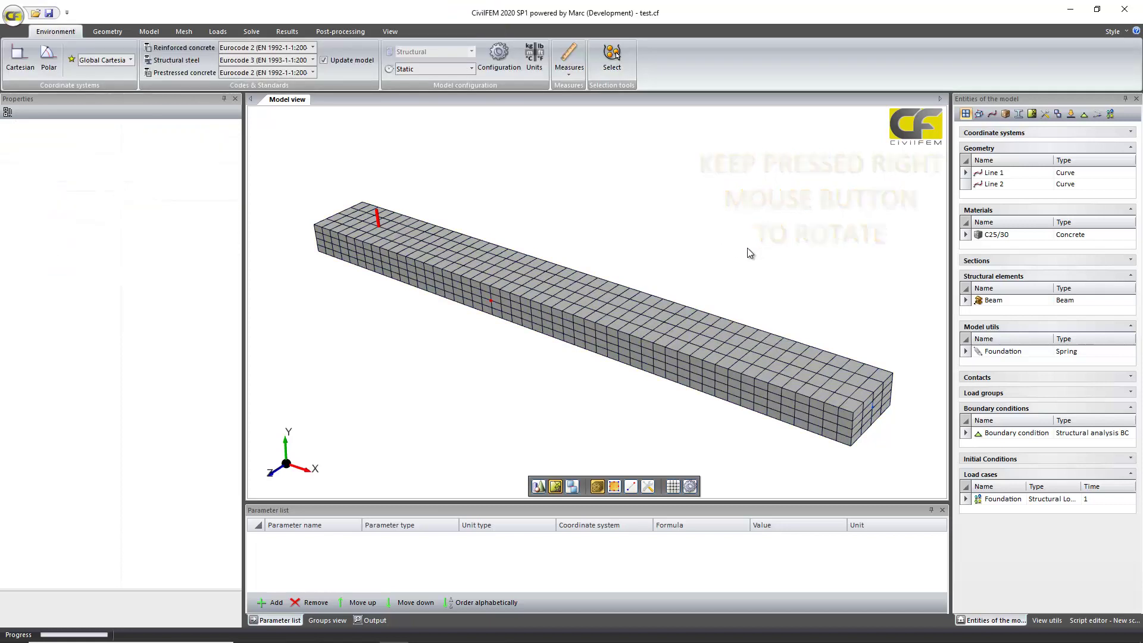
Step: Examine the meshed beam from several directions, including views along the coordinate axes, finishing in an angled 3D view
middle_click_drag(752, 255, 677, 244)
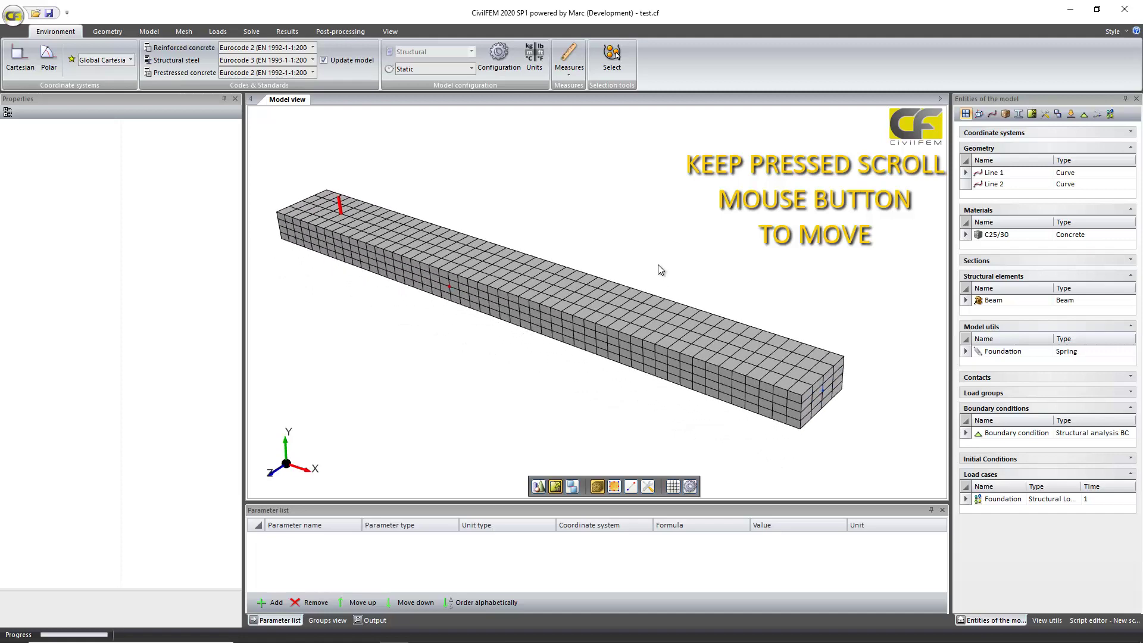
left_click_drag(658, 268, 718, 278)
middle_click_drag(719, 278, 590, 256)
left_click(285, 466)
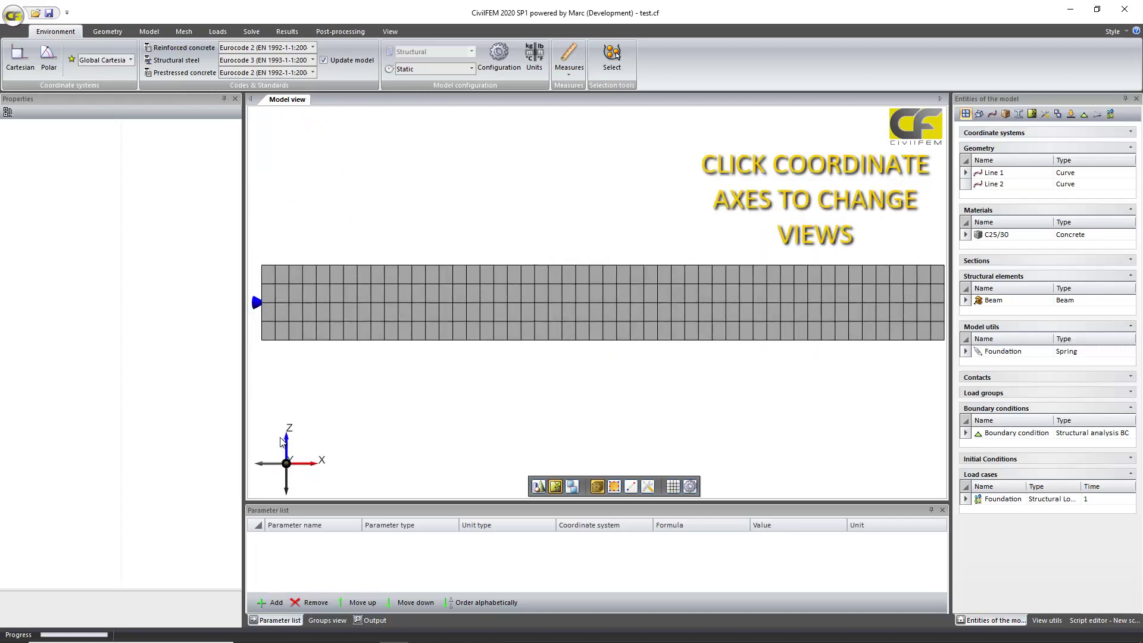
left_click(286, 444)
left_click(305, 469)
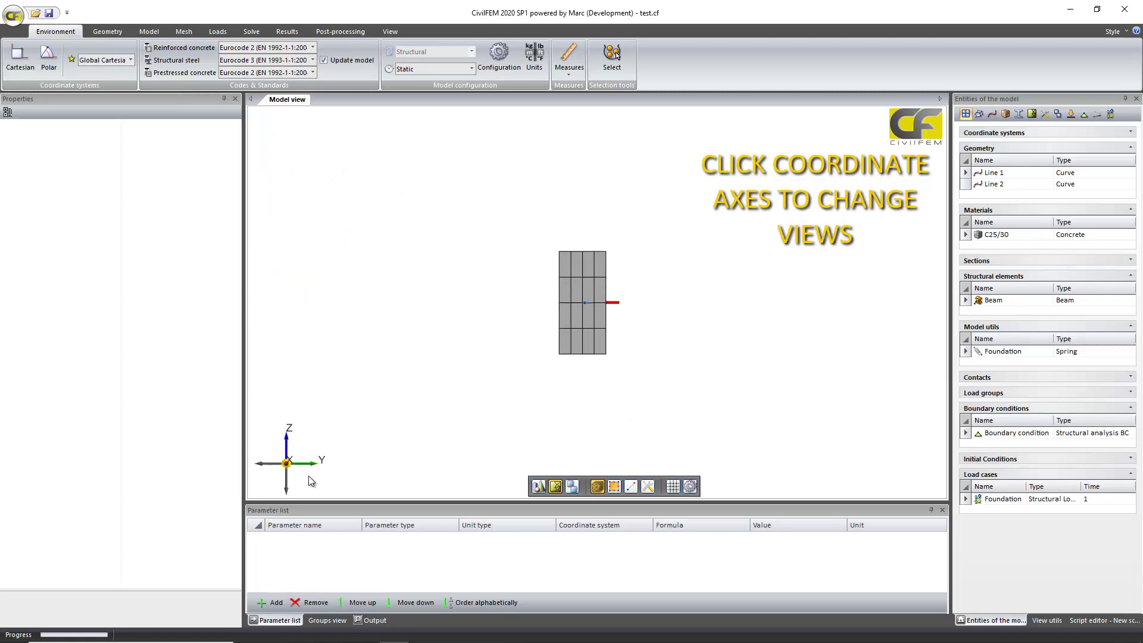
left_click(280, 492)
left_click(286, 466)
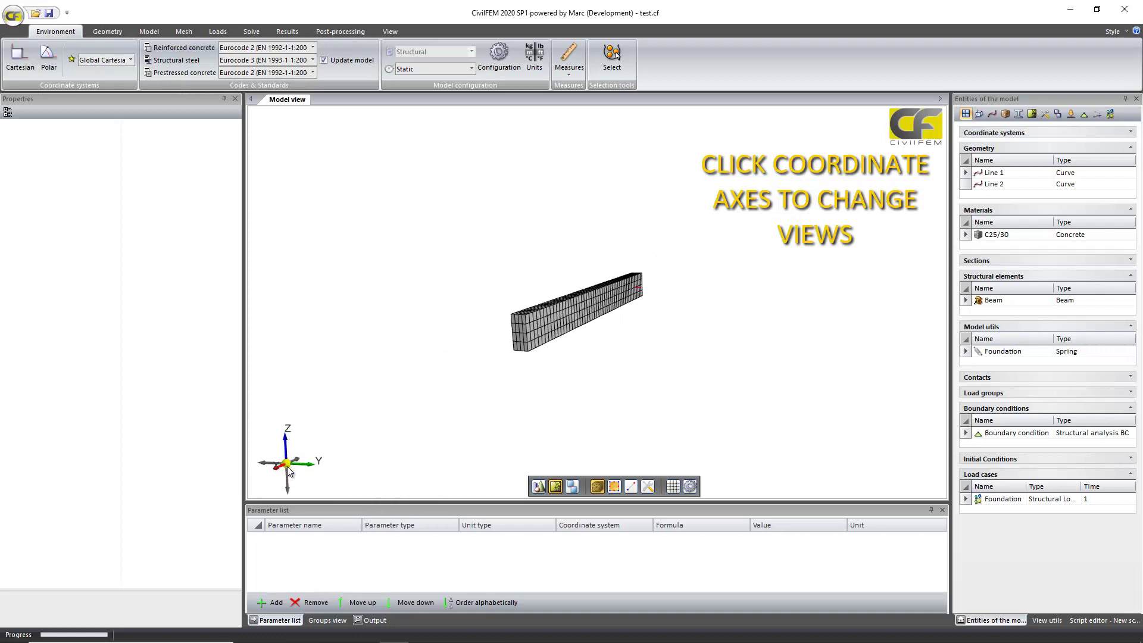
left_click(286, 465)
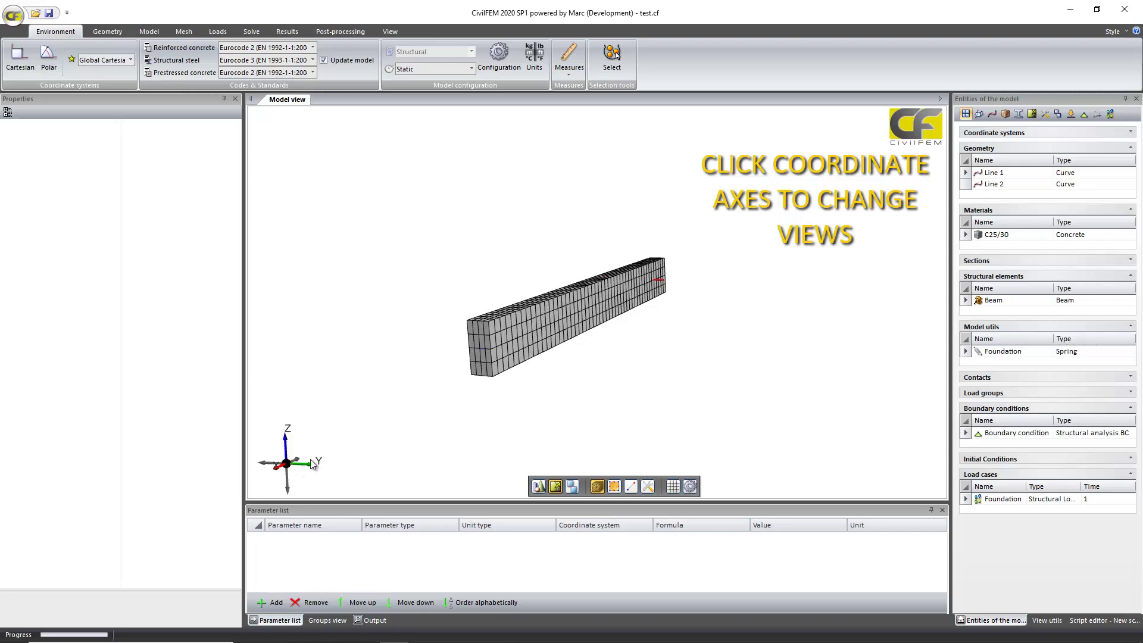
left_click_drag(360, 437, 342, 454)
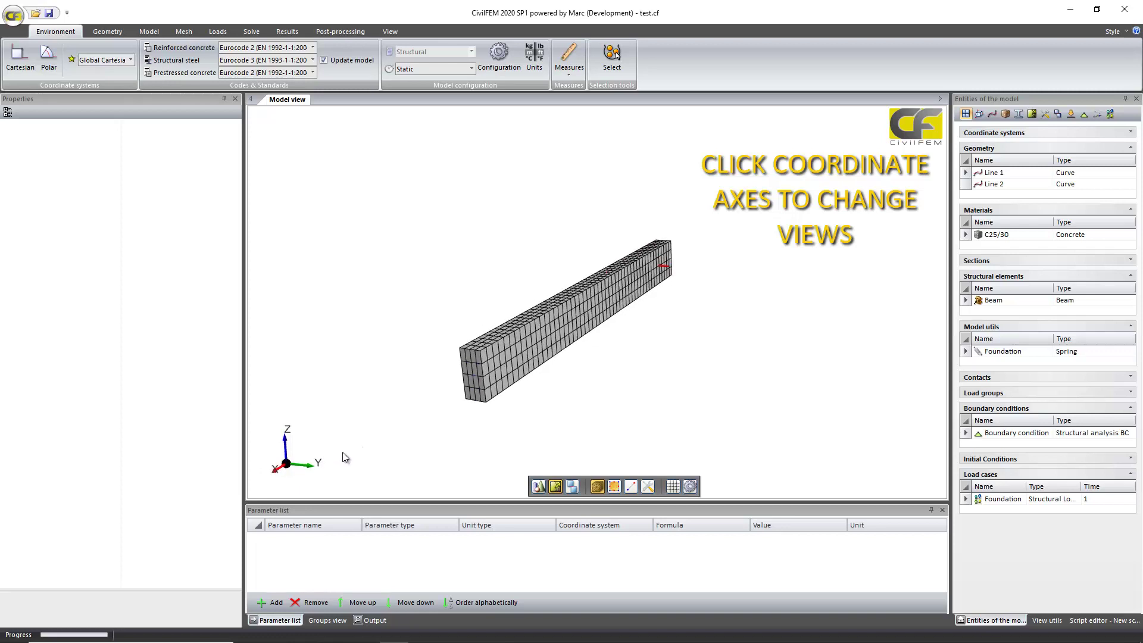
left_click(287, 465)
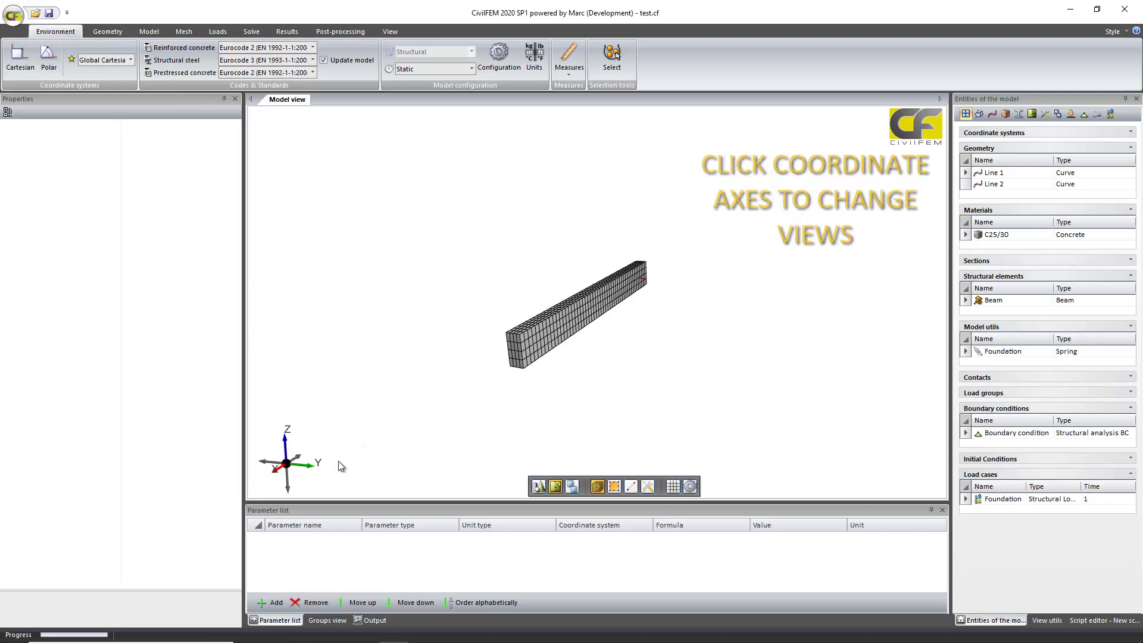
left_click_drag(392, 443, 509, 413)
scroll(509, 413, "up", 4)
middle_click_drag(455, 374, 408, 352)
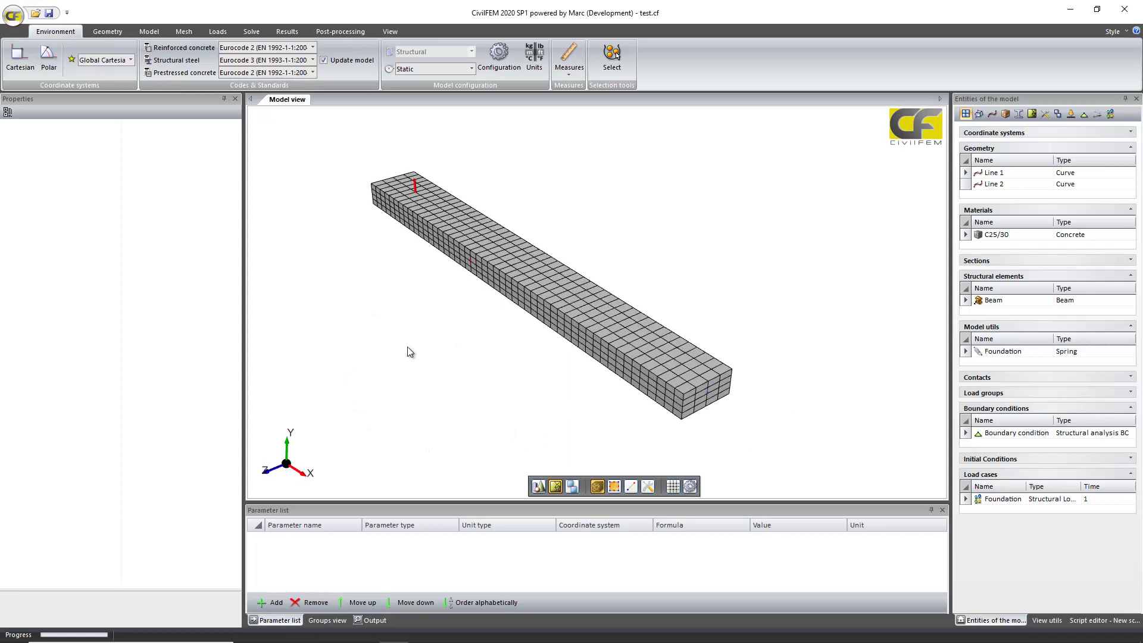
Step: Plot the transverse shear force in the local Y-direction, in kN, from the Foundation.rcf results
left_click(286, 32)
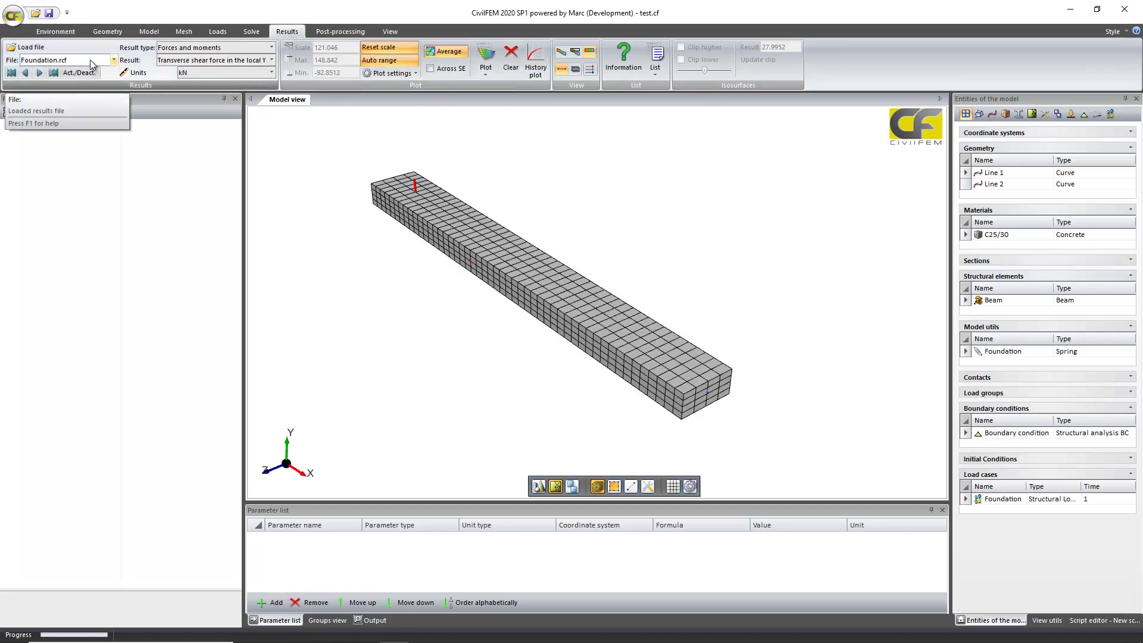
left_click(114, 60)
left_click(114, 60)
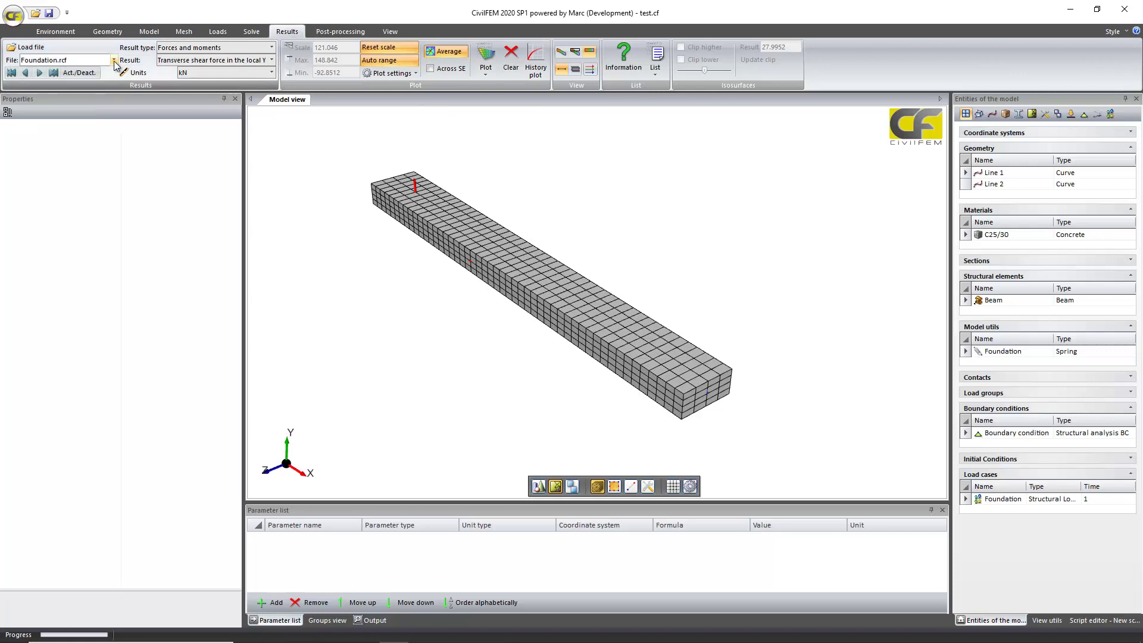
left_click(114, 60)
left_click(24, 110)
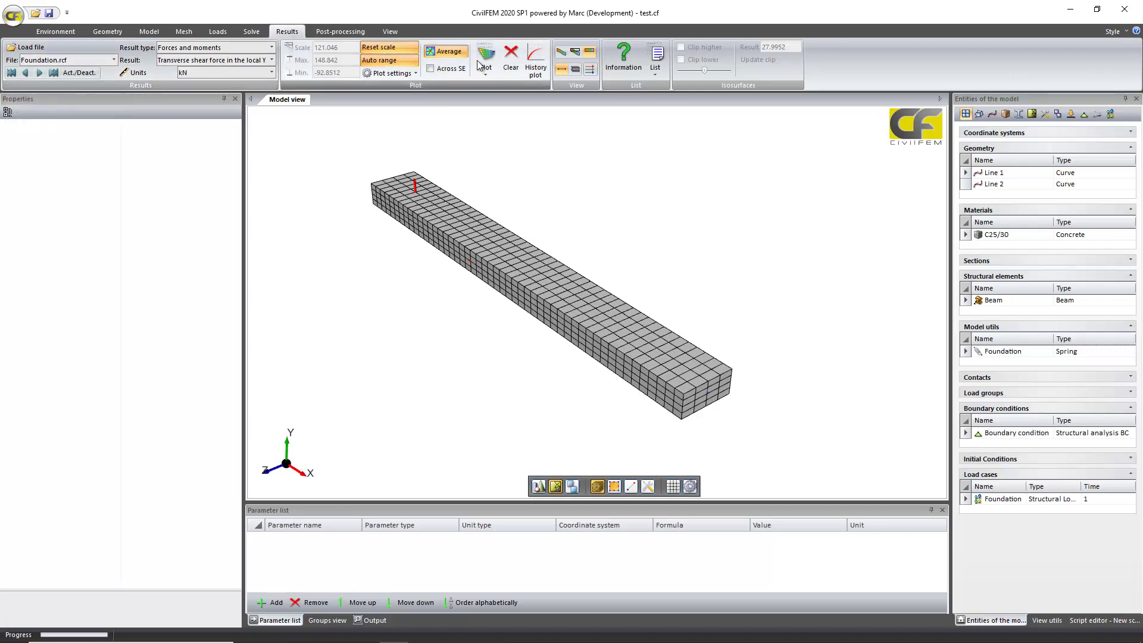
left_click(482, 60)
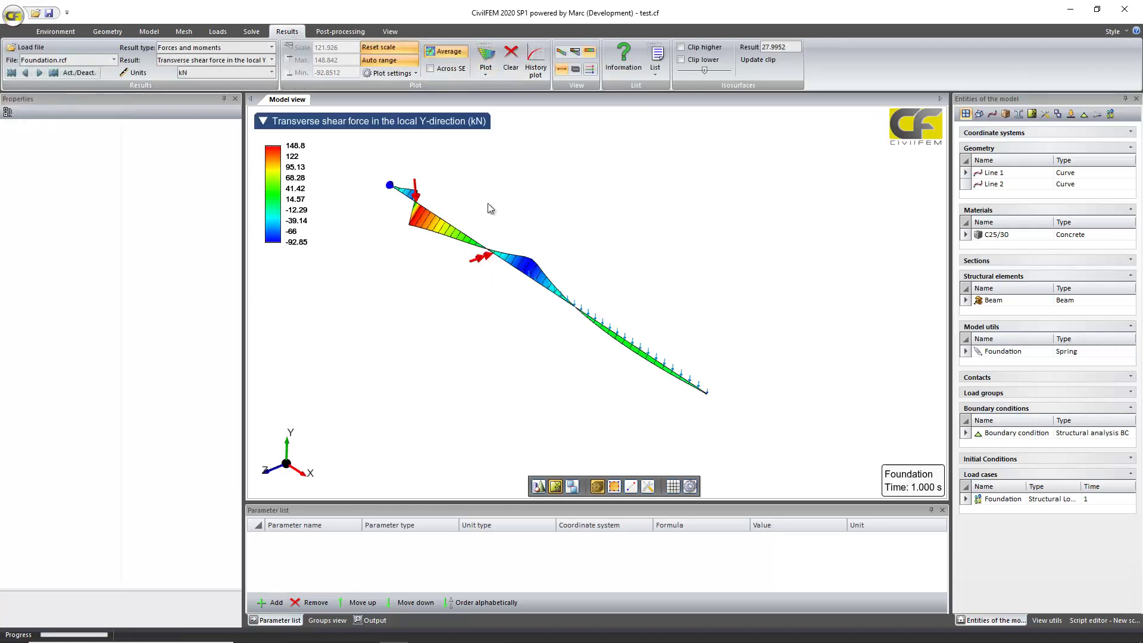
Step: View the shear force plot along the Z axis and clear the load and boundary condition symbols
mouse_move(266, 473)
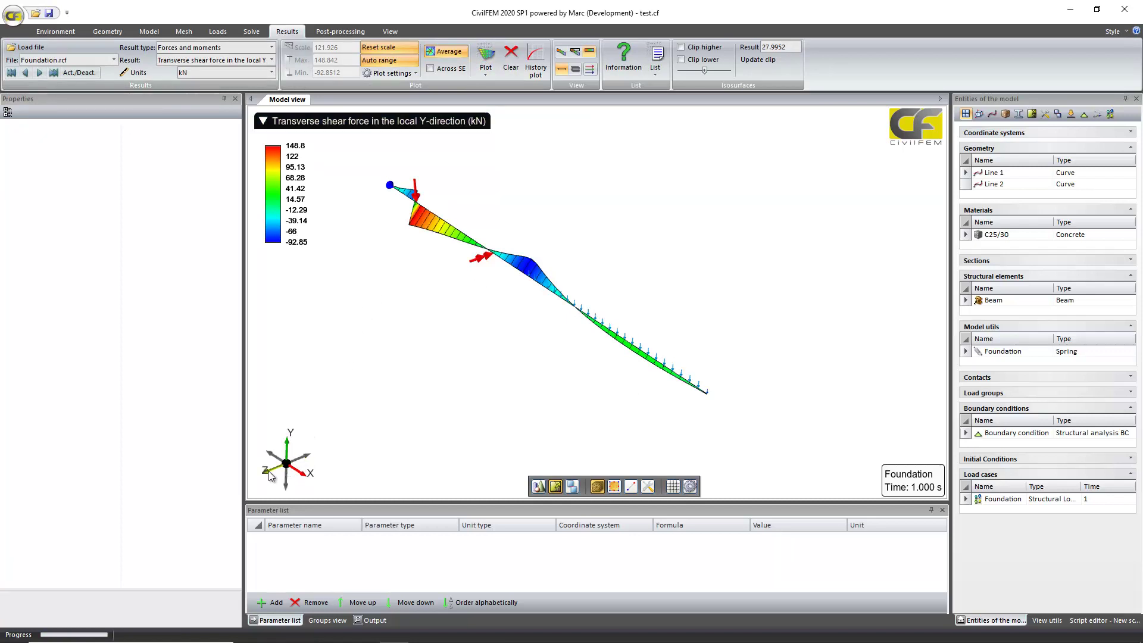
left_click(269, 473)
left_click(218, 35)
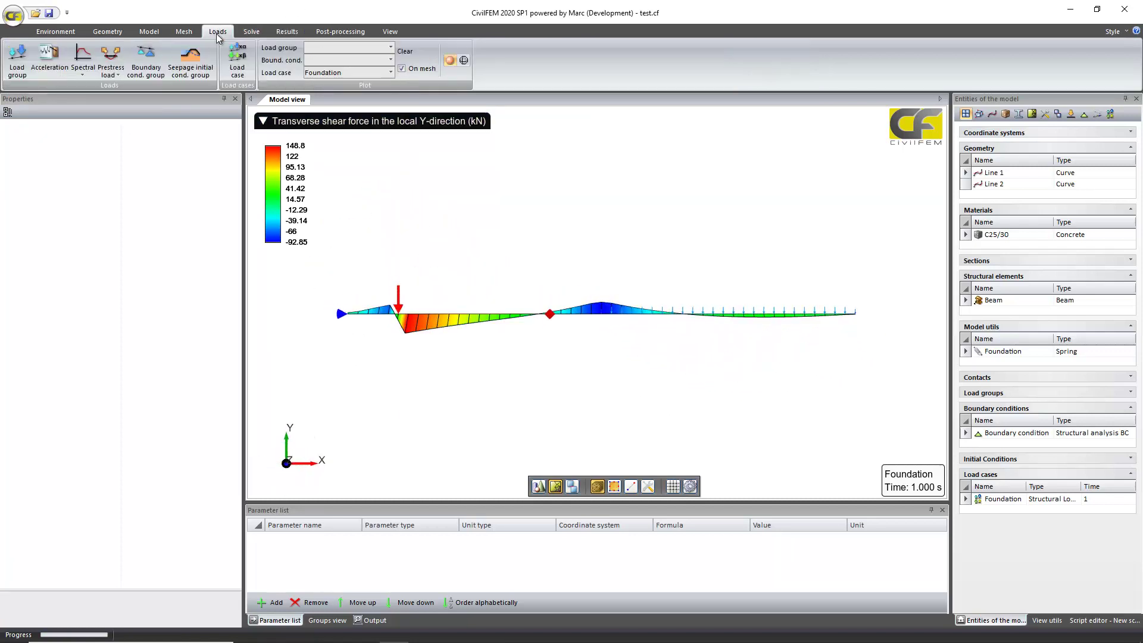
left_click(405, 51)
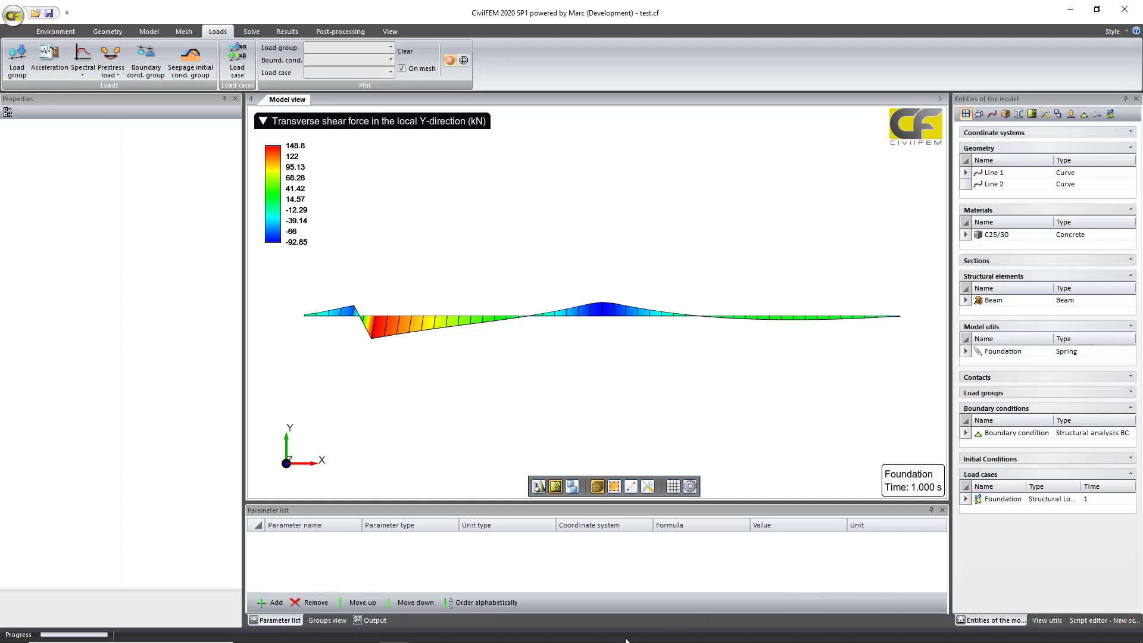
Step: Switch to Notepad++ to review the Beam on Elastic Springs iCAEEC.py script, and return to CivilFEM to open the script editor
left_click(453, 636)
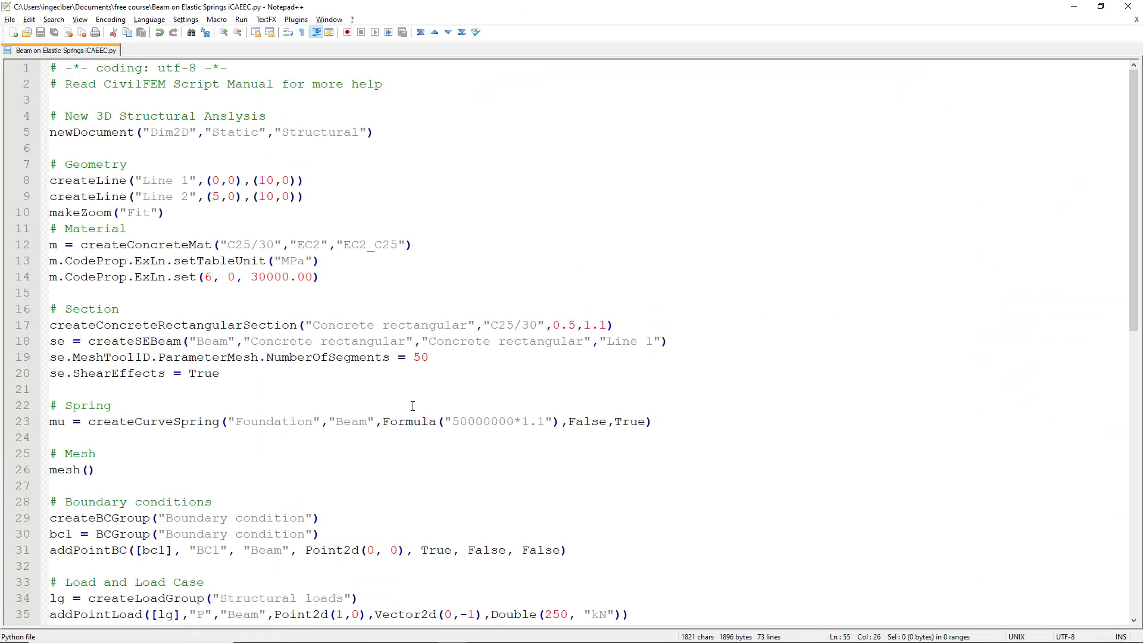
scroll(413, 406, "up", 1, "ctrl")
scroll(407, 411, "down", 6)
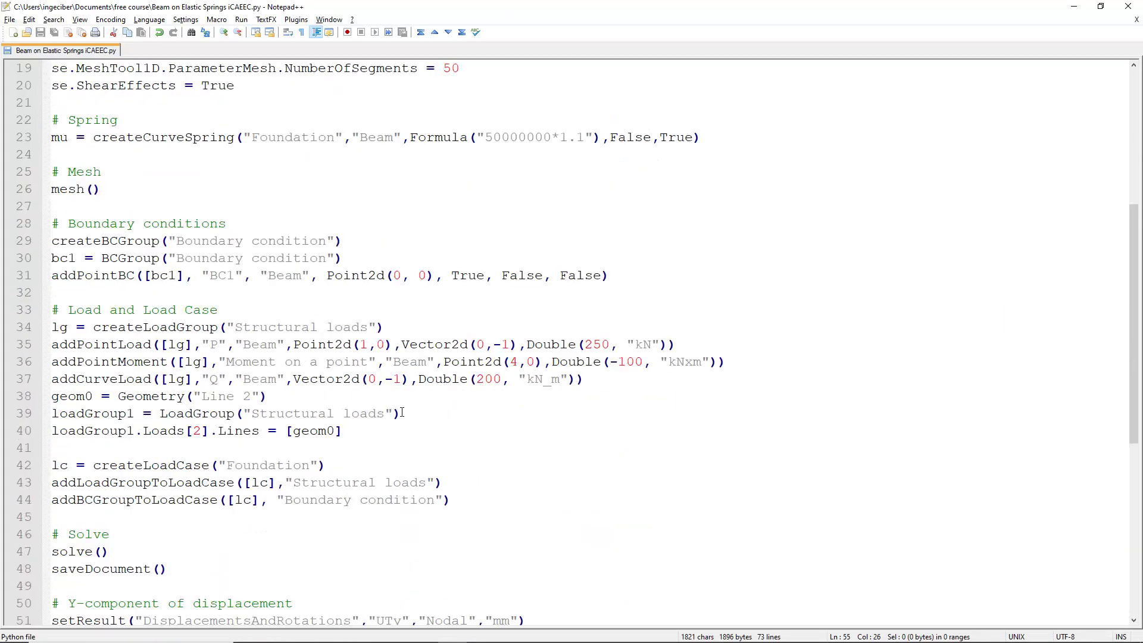
scroll(402, 412, "up", 6)
key("alt+Tab")
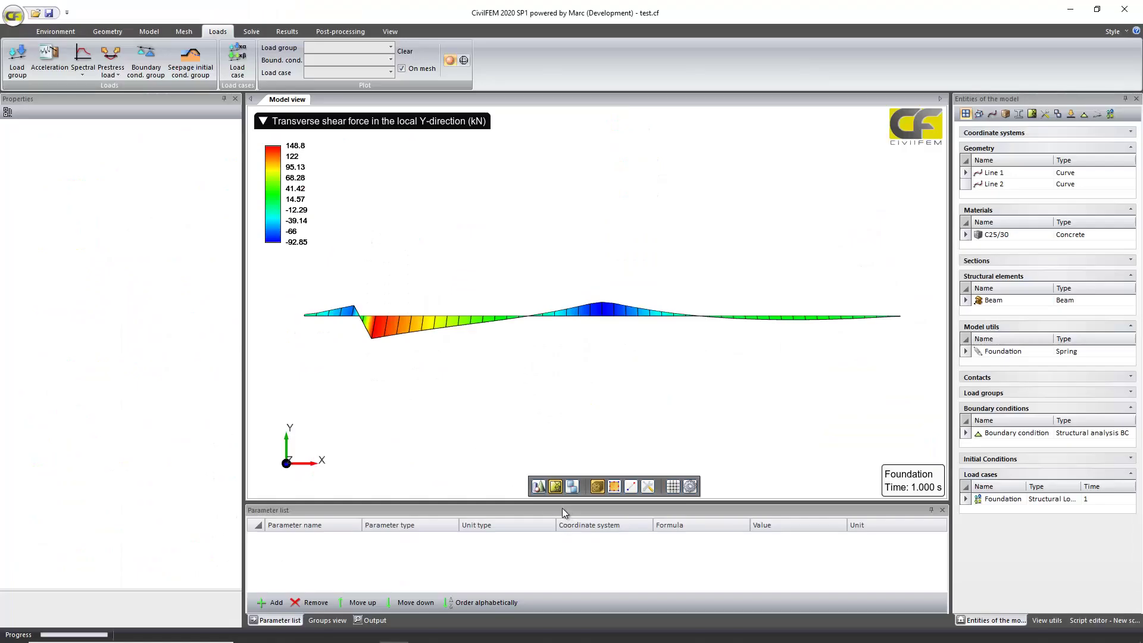
left_click(1093, 621)
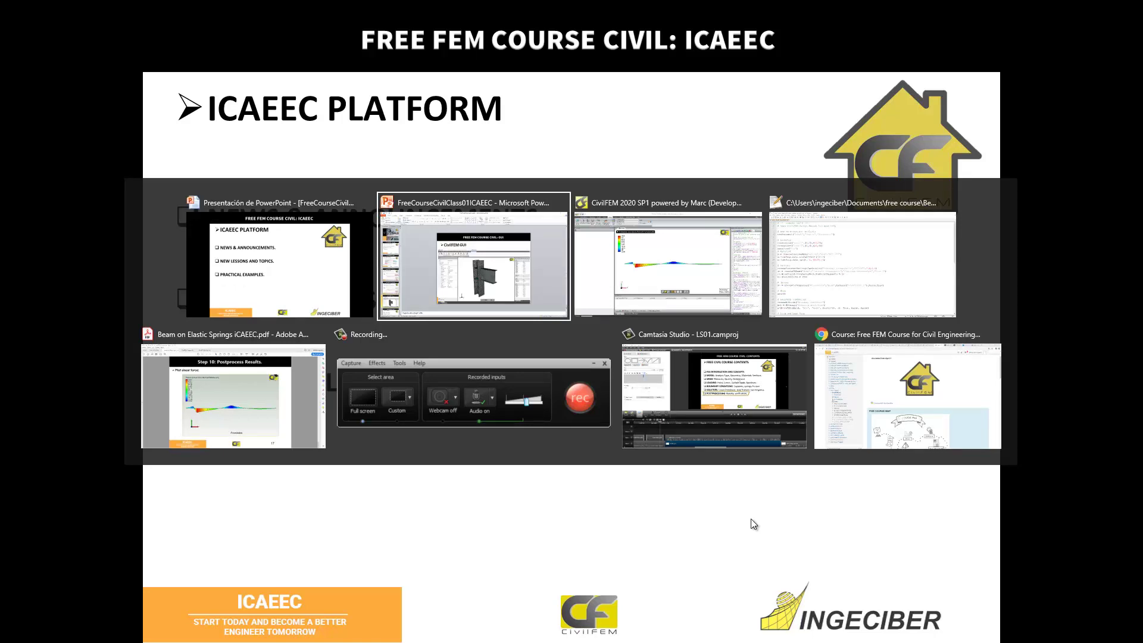
Step: Switch to Adobe Acrobat Reader and view the CivilFEM Theory Manual from its cover page, along with the CivilFEM Python manual
key("alt+Tab")
key("alt+Tab")
key("alt+Tab")
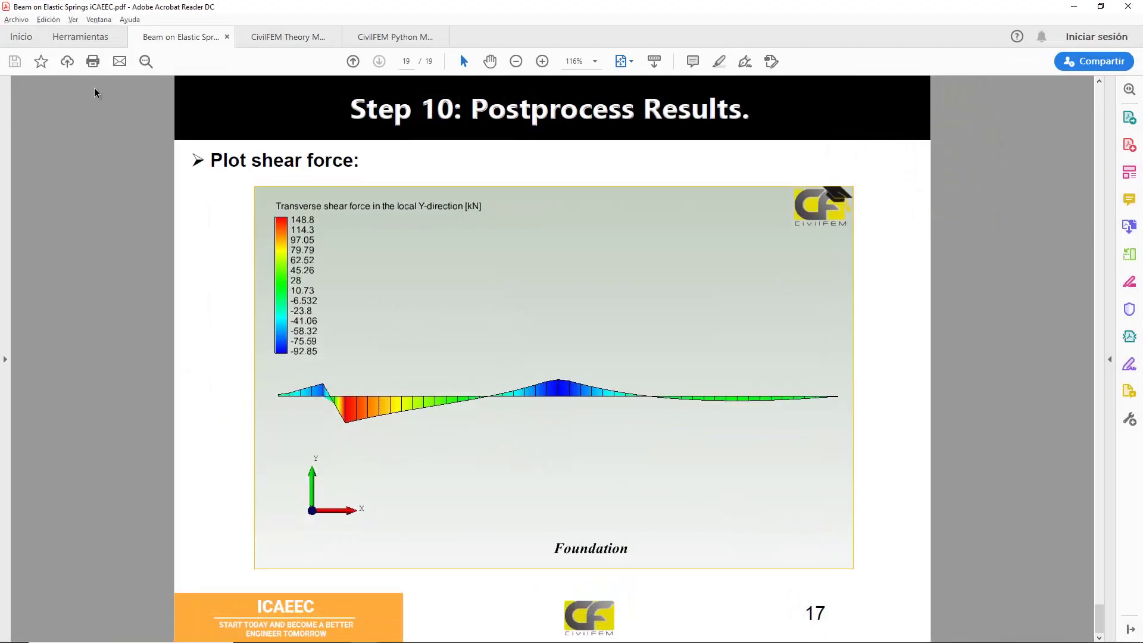
left_click(256, 40)
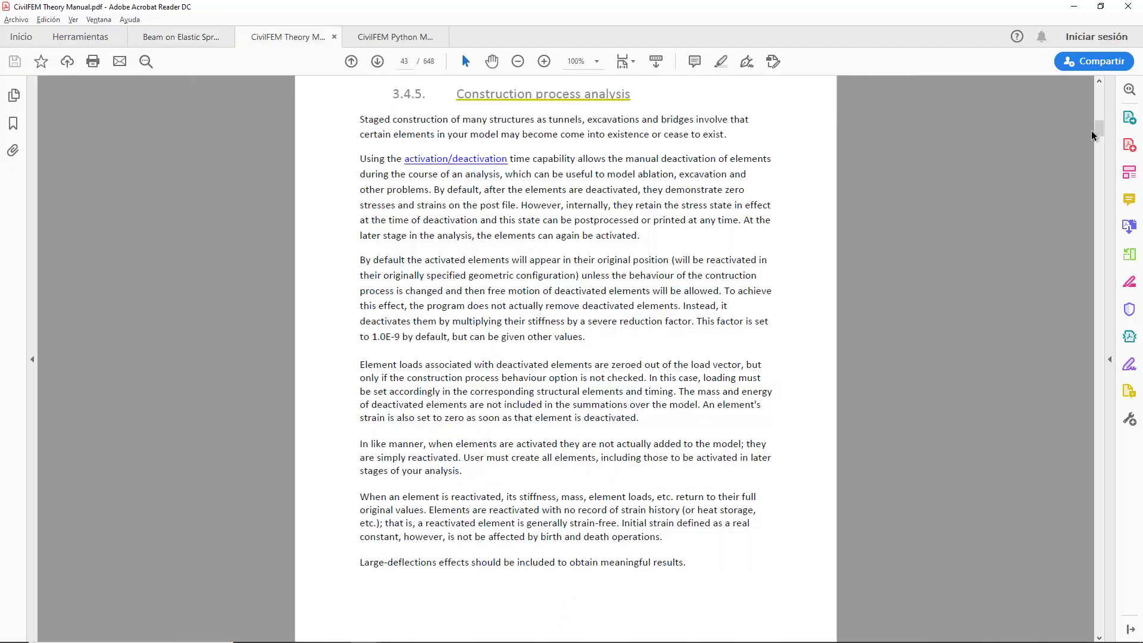
left_click_drag(1093, 134, 1086, 91)
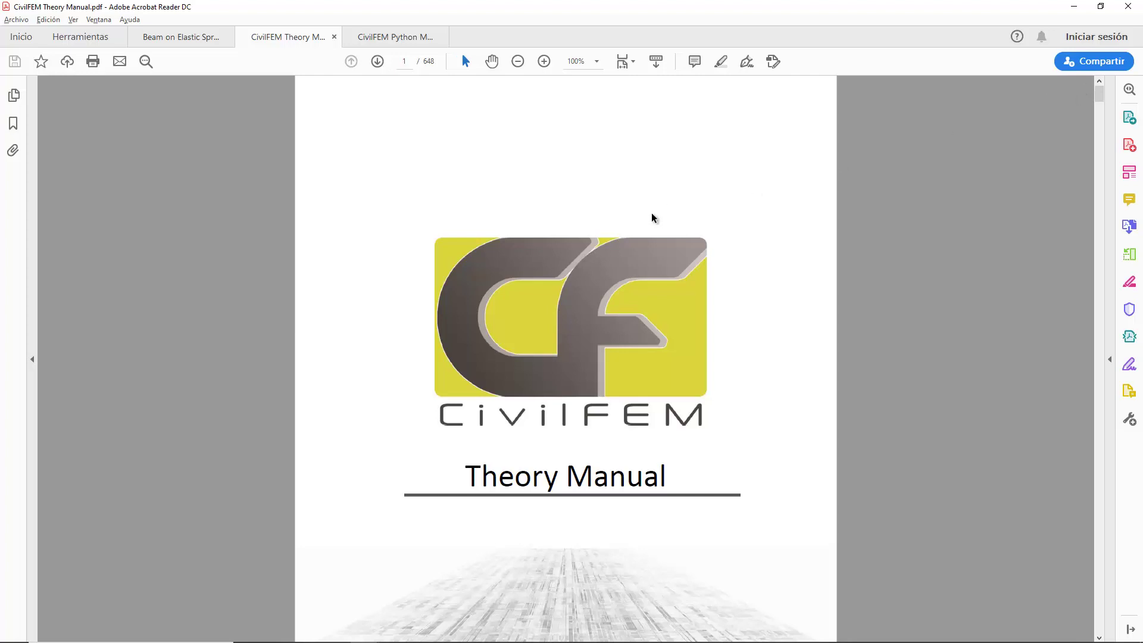
left_click(400, 38)
left_click(304, 38)
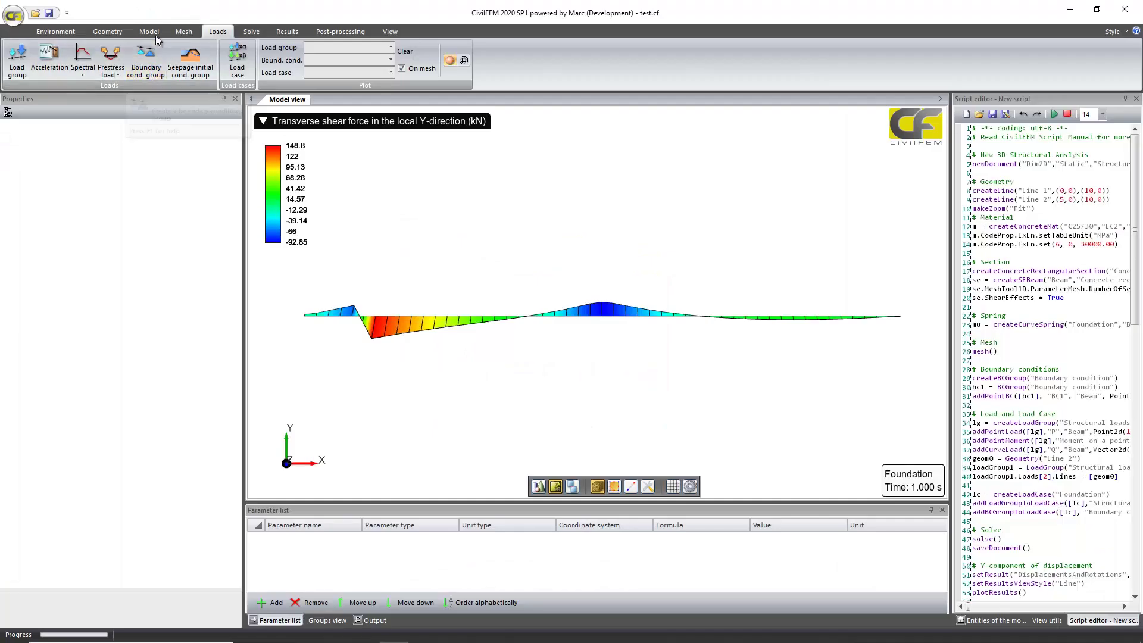
Step: In CivilFEM, open the help page for the command that creates a concrete material
left_click(149, 32)
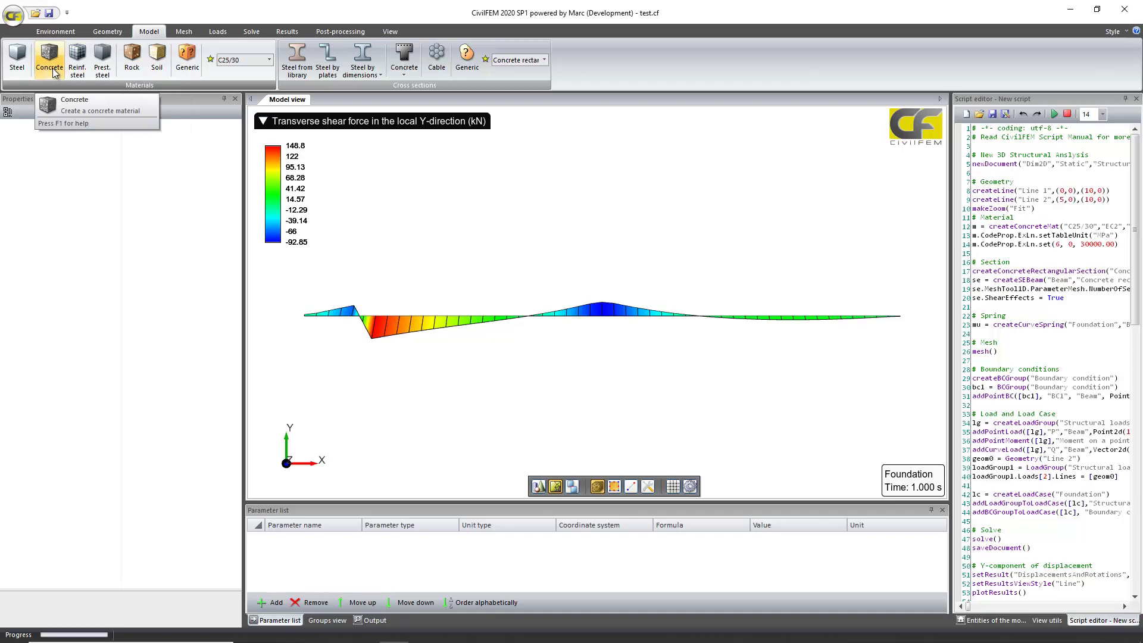
key("F1")
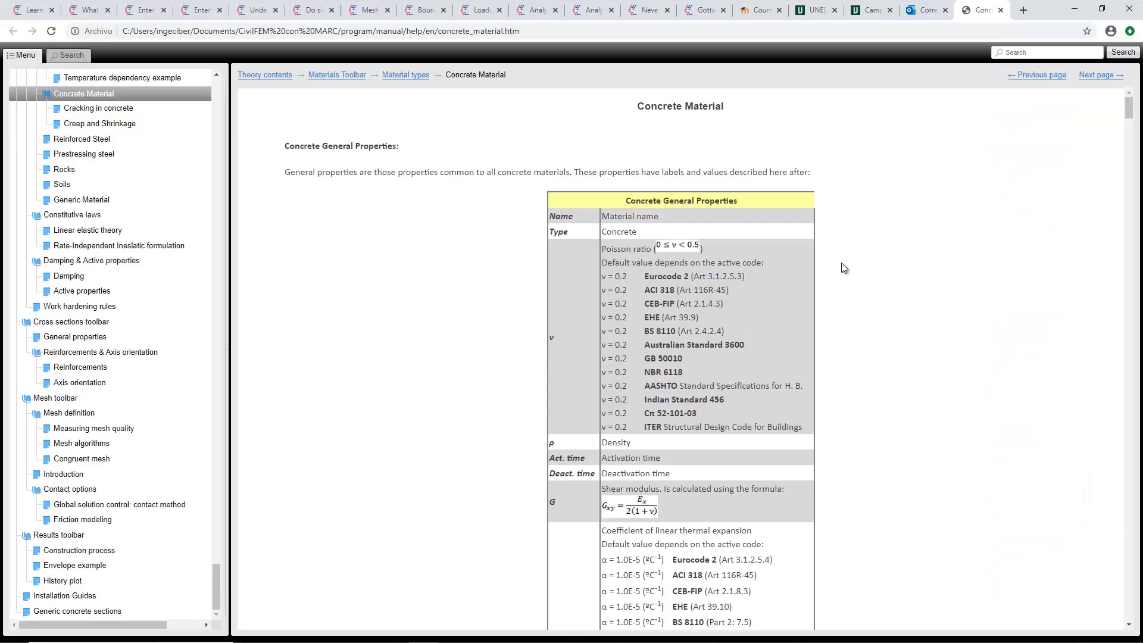